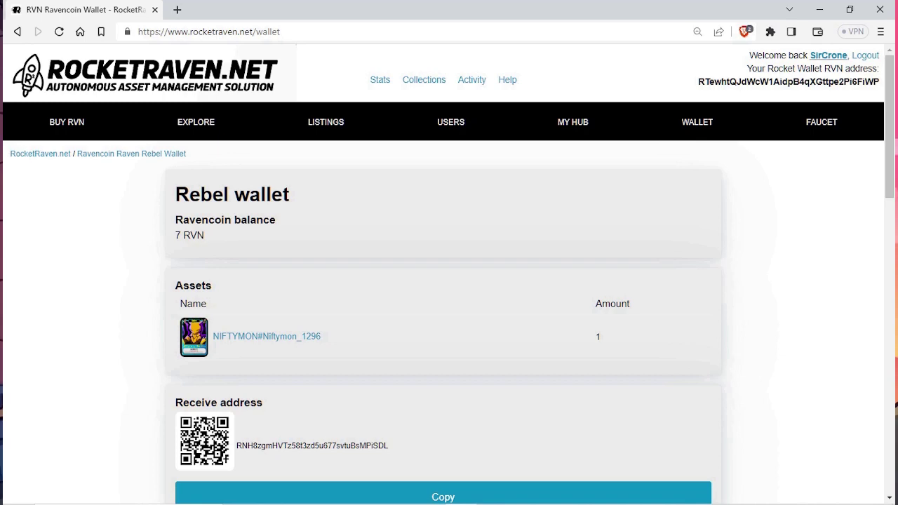
Step: Copy the hosted account's Ravencoin wallet address from My Hub and go back to the Rebel wallet
left_click(829, 54)
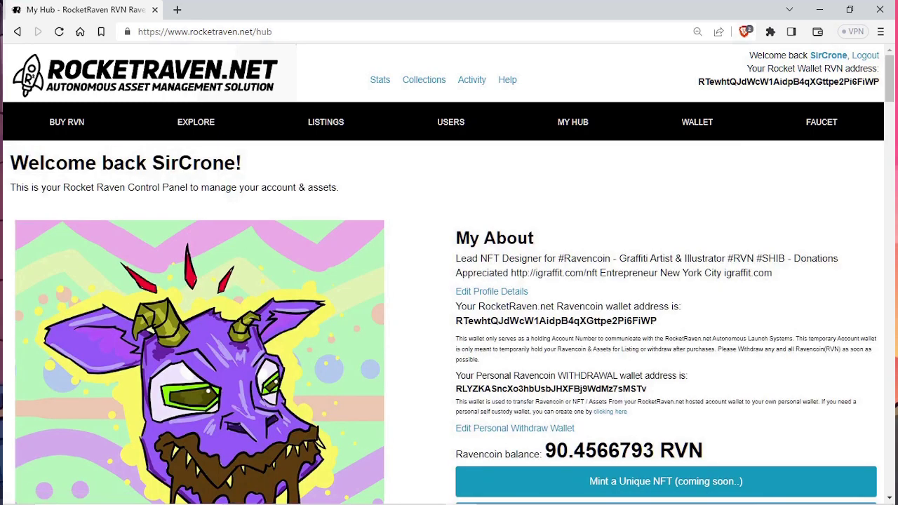
left_click_drag(456, 307, 679, 307)
left_click(679, 306)
left_click_drag(456, 321, 657, 321)
key("ctrl+c")
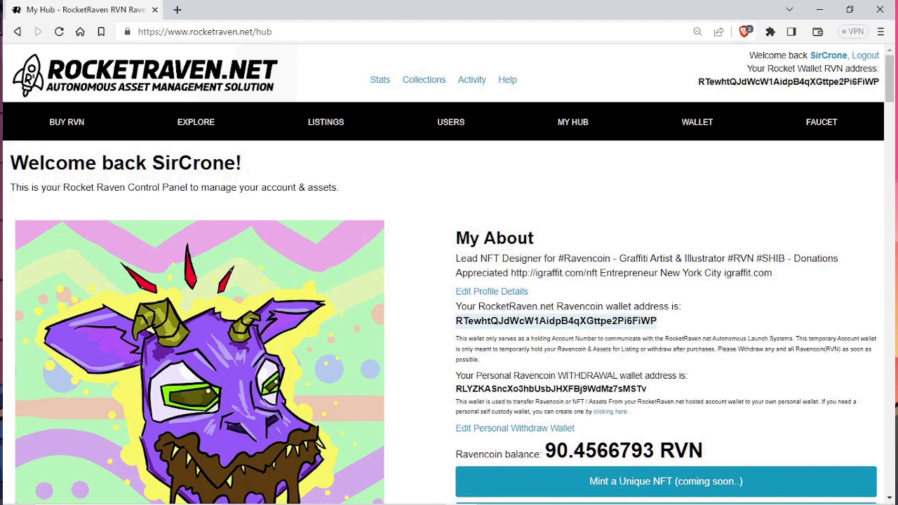
left_click(697, 122)
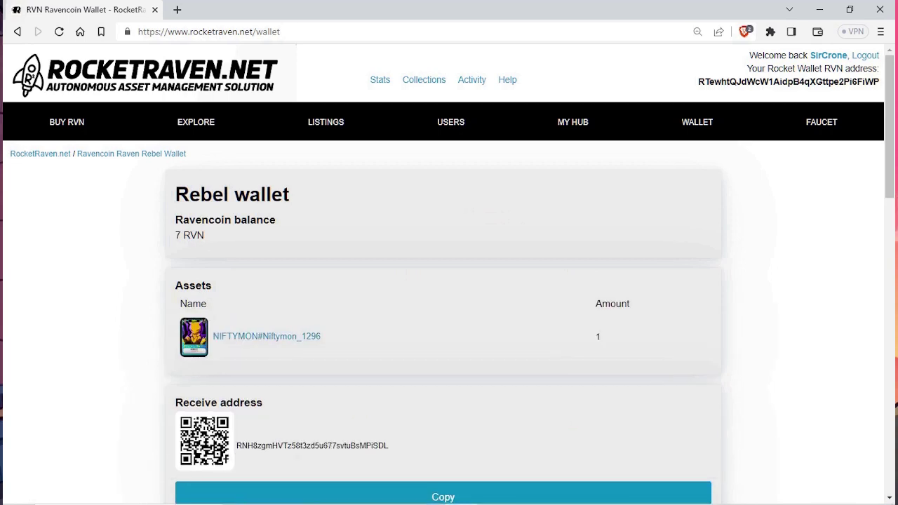
Step: Fill the send form with asset NIFTYMON#Niftymon_1296, amount 1, and the pasted hosted address
scroll(444, 281, "down", 1)
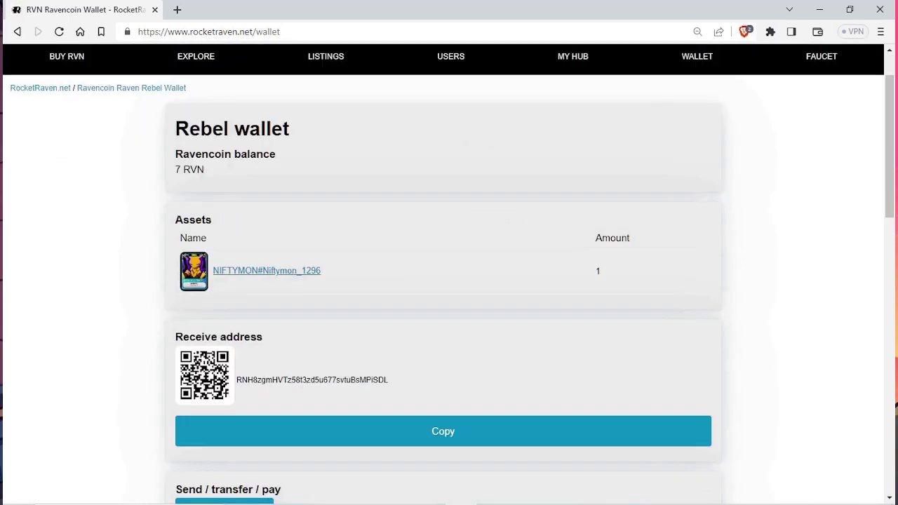
scroll(443, 281, "down", 5)
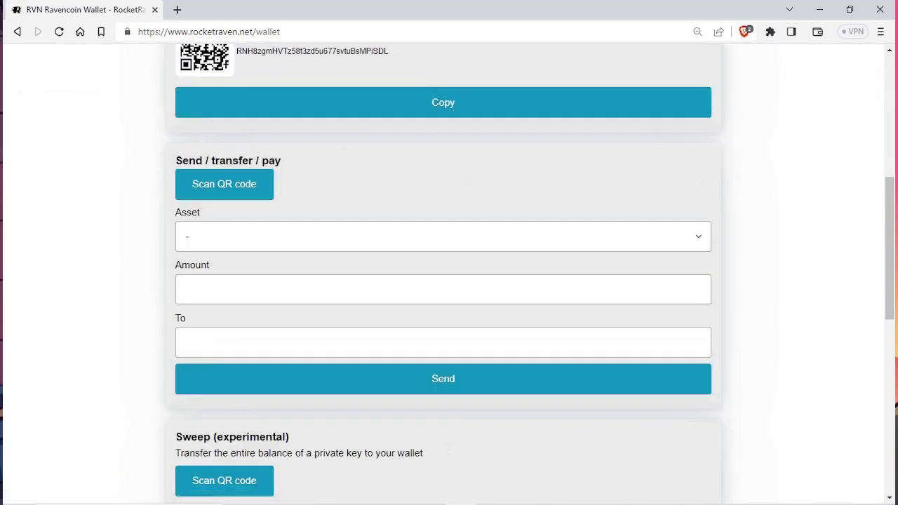
left_click(444, 236)
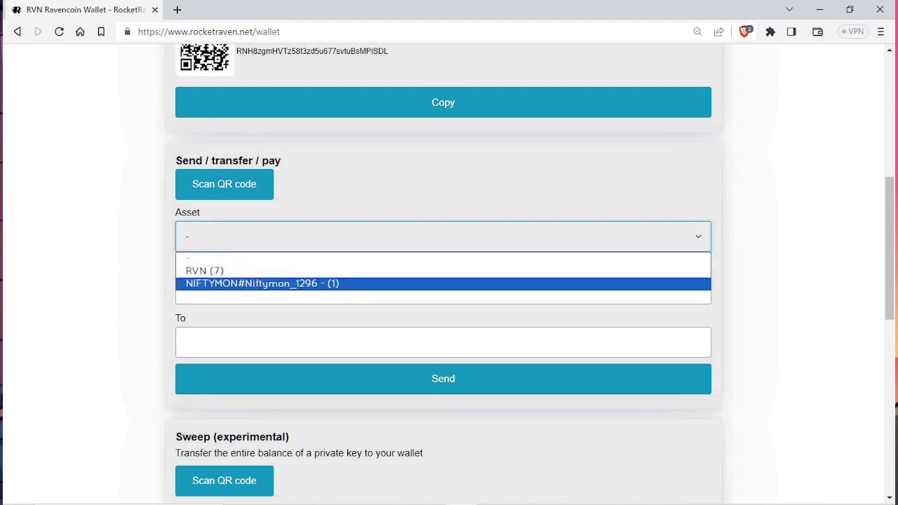
key("Return")
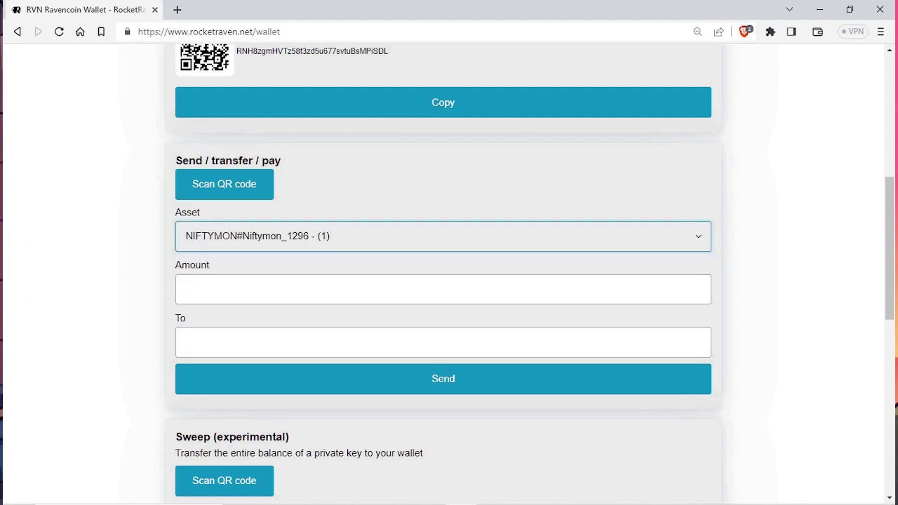
left_click(443, 289)
type("1")
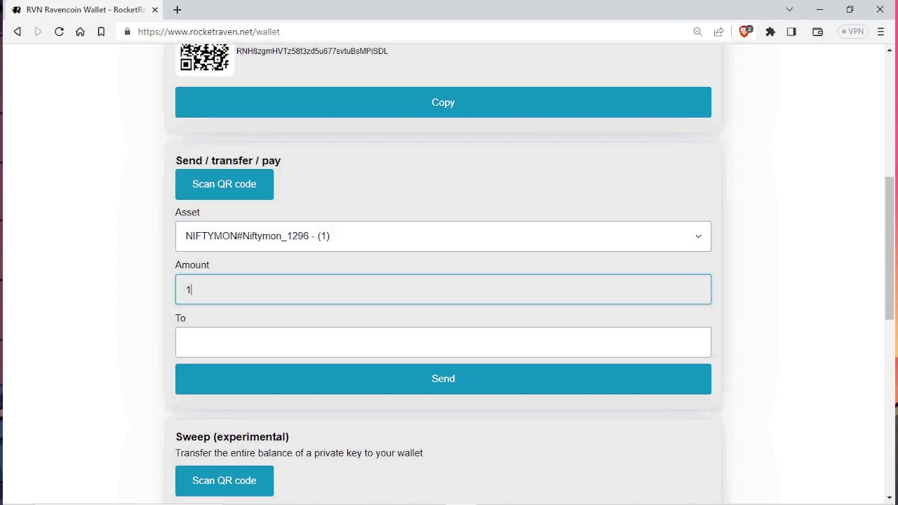
left_click(443, 343)
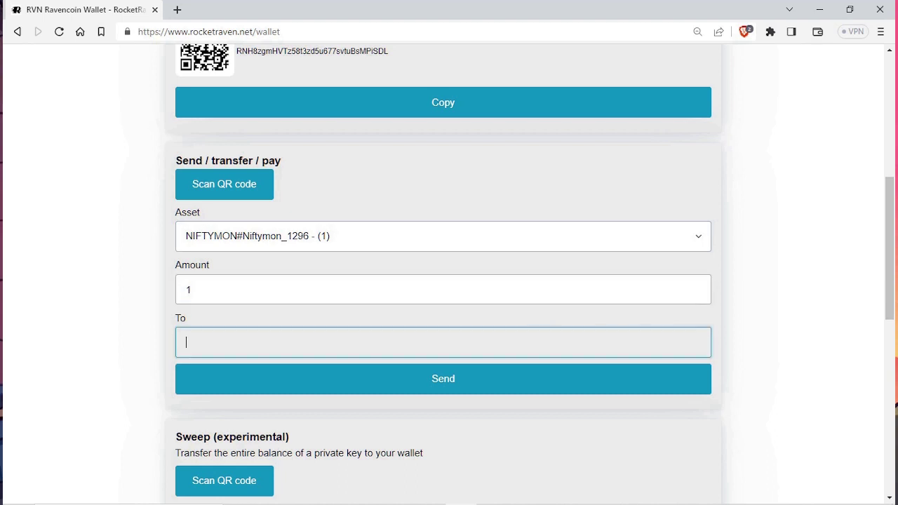
key("ctrl+v")
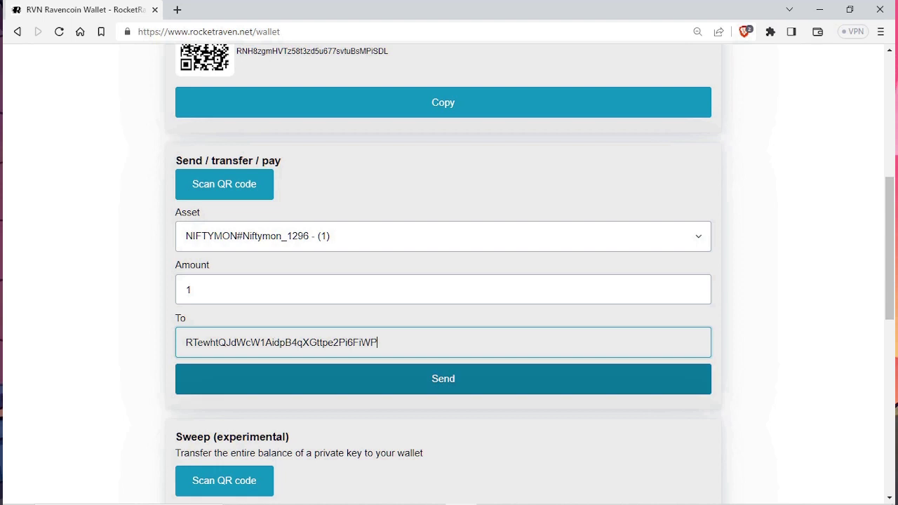
Step: Send the NIFTYMON transfer, confirm it, and dismiss the Success message
left_click(443, 379)
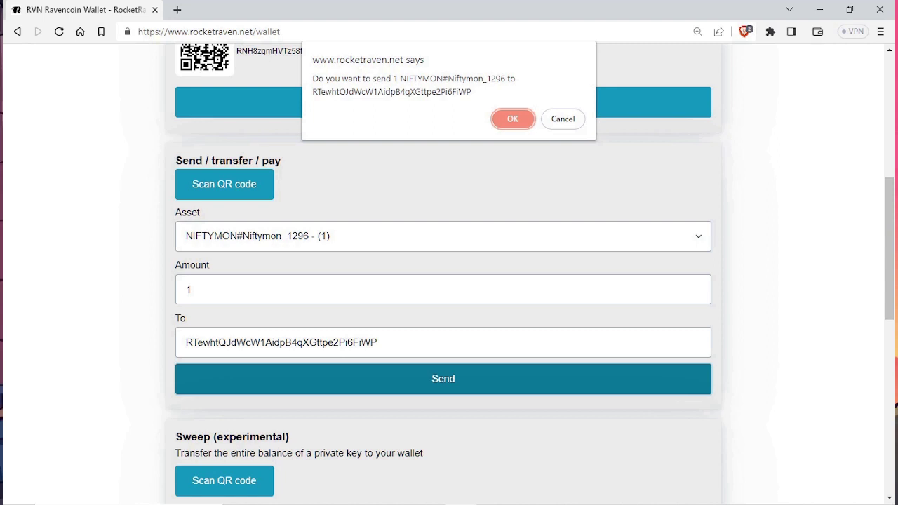
key("Return")
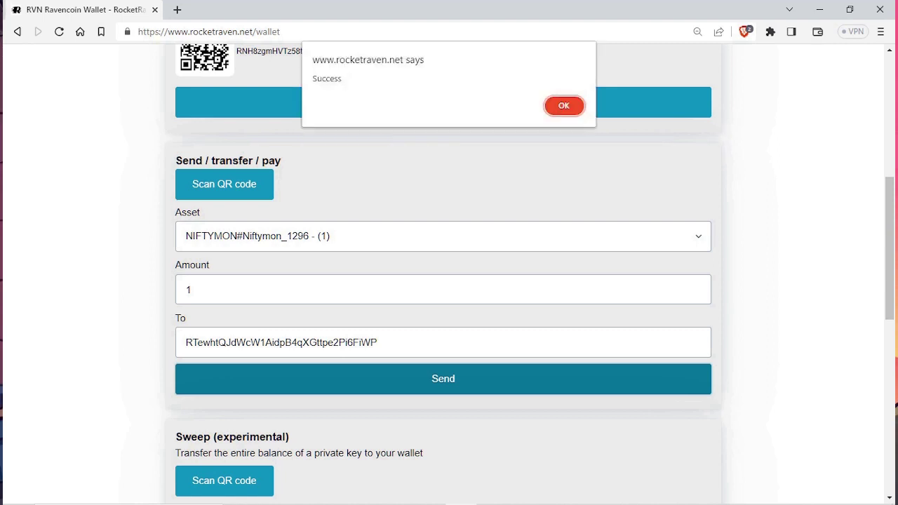
double_click(327, 78)
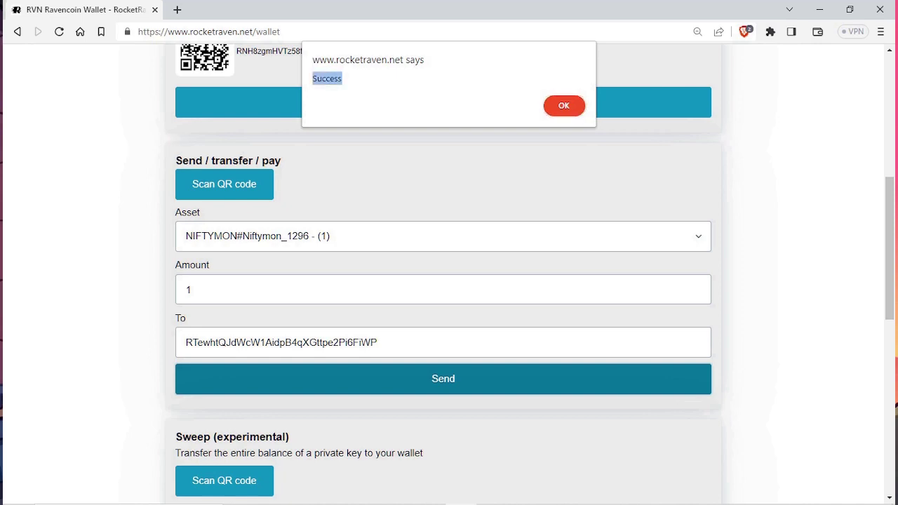
key("Return")
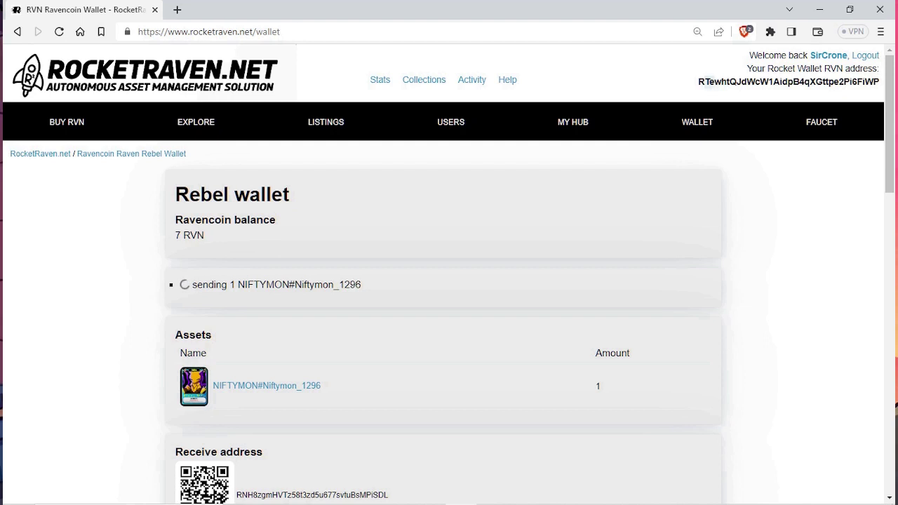
left_click_drag(708, 82, 881, 83)
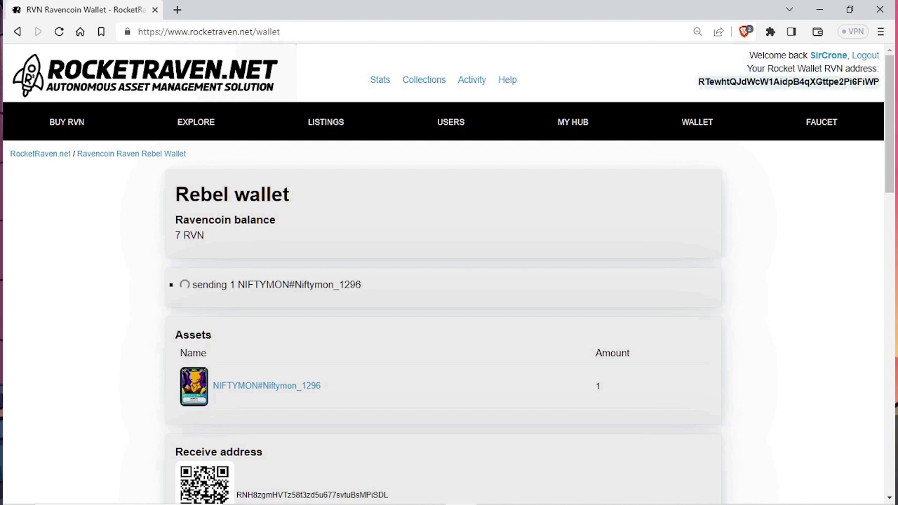
scroll(449, 280, "down", 7)
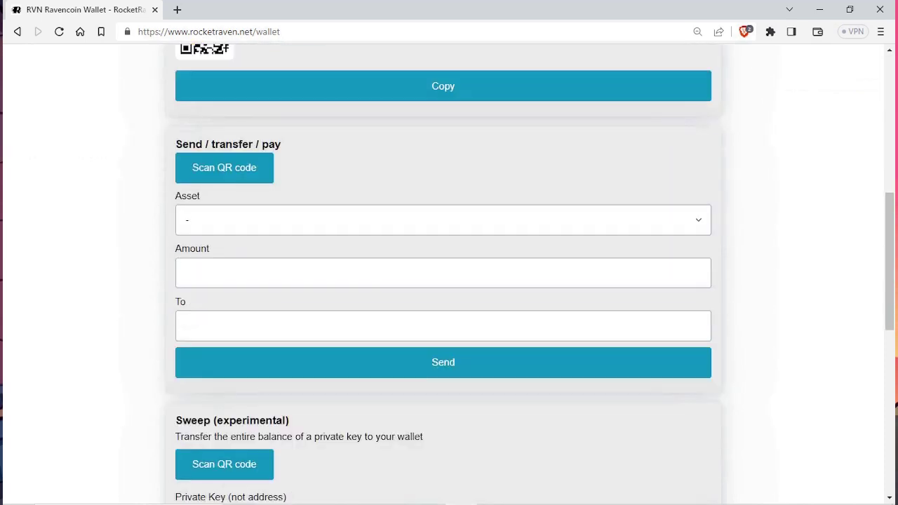
left_click(442, 219)
left_click(203, 255)
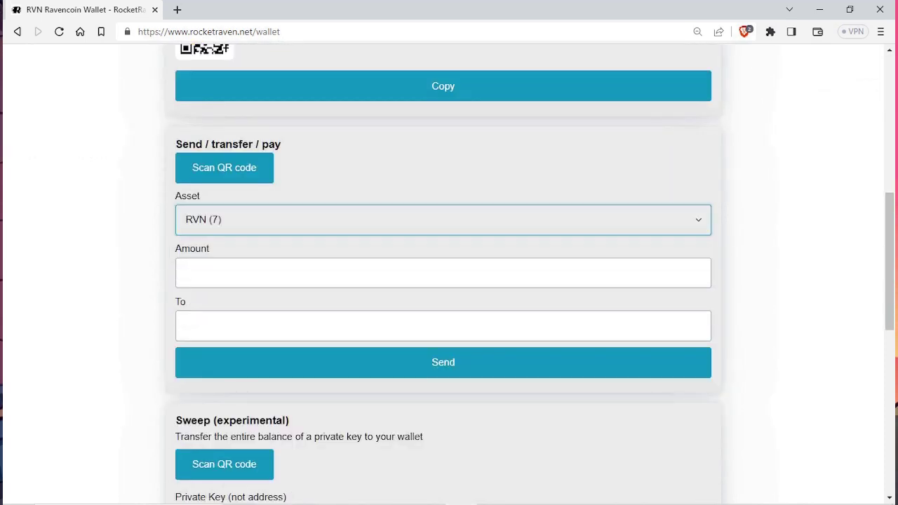
left_click(443, 273)
type("5")
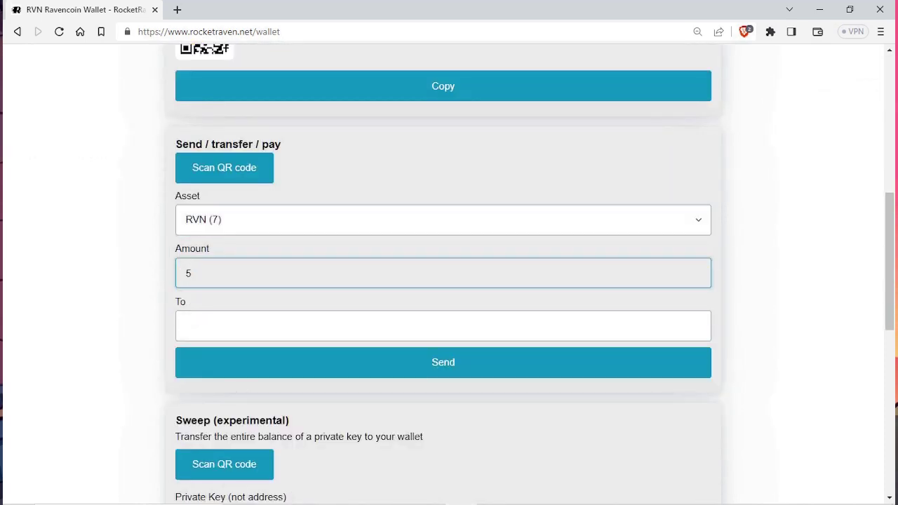
left_click(253, 325)
left_click(326, 362)
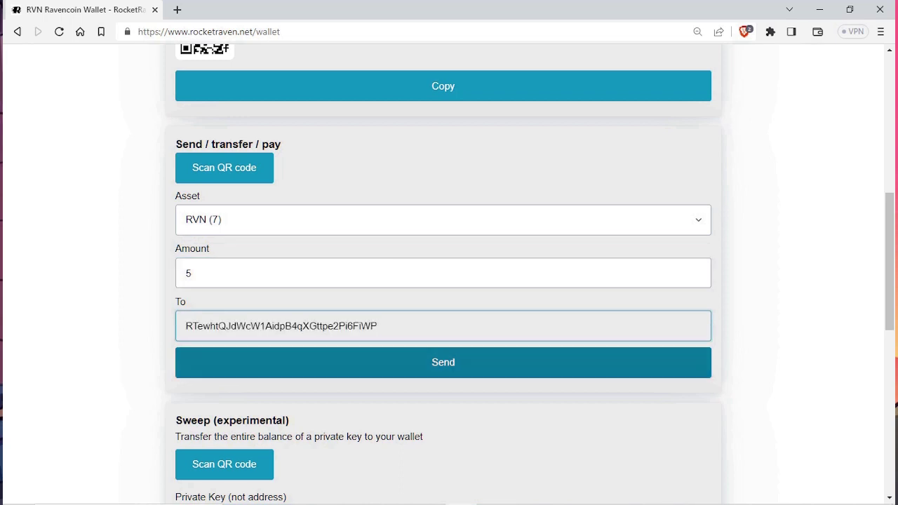
left_click(326, 362)
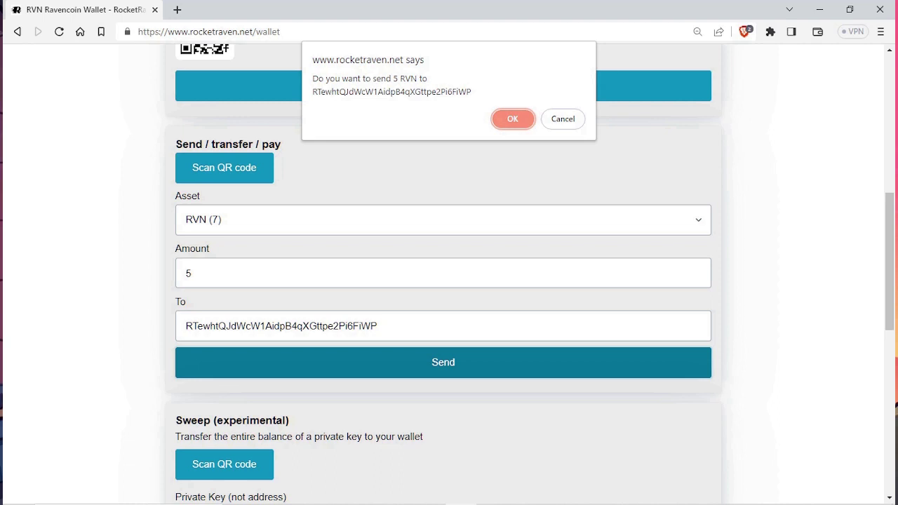
key("Return")
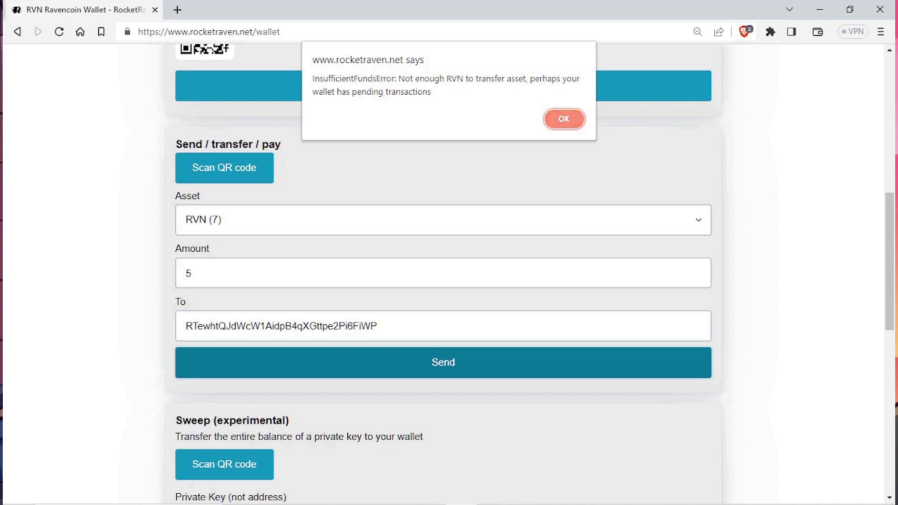
key("Return")
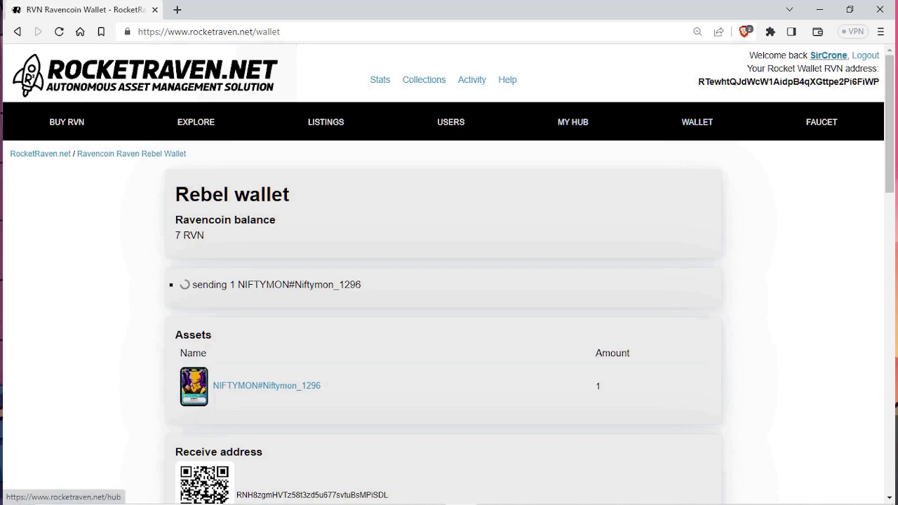
Step: Browse the hosted assets in My Hub, then return to the Rebel wallet showing 6.98 RVN
left_click(829, 55)
scroll(449, 281, "down", 1)
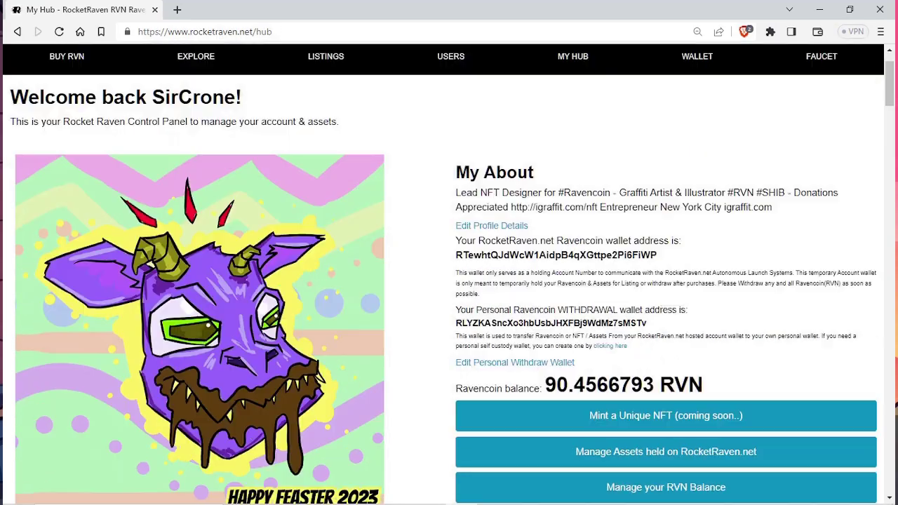
scroll(450, 281, "down", 6)
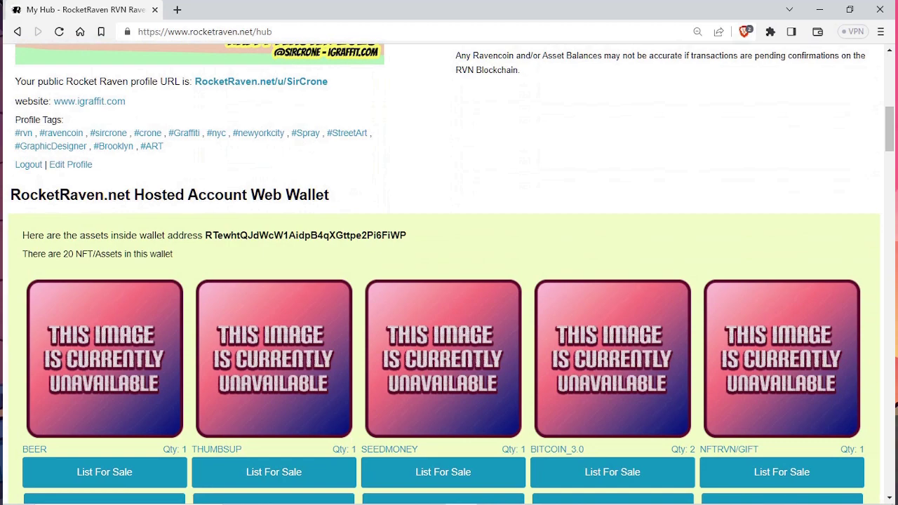
scroll(730, 449, "down", 1)
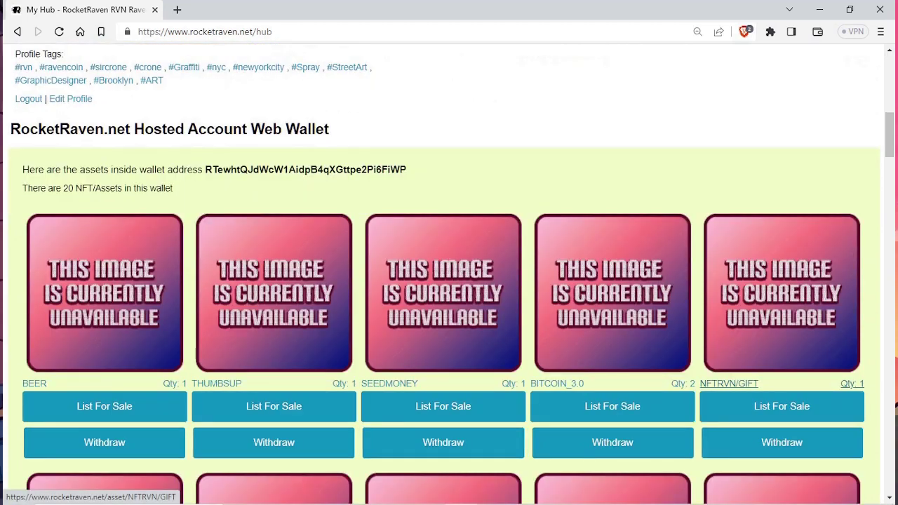
scroll(43, 316, "down", 2)
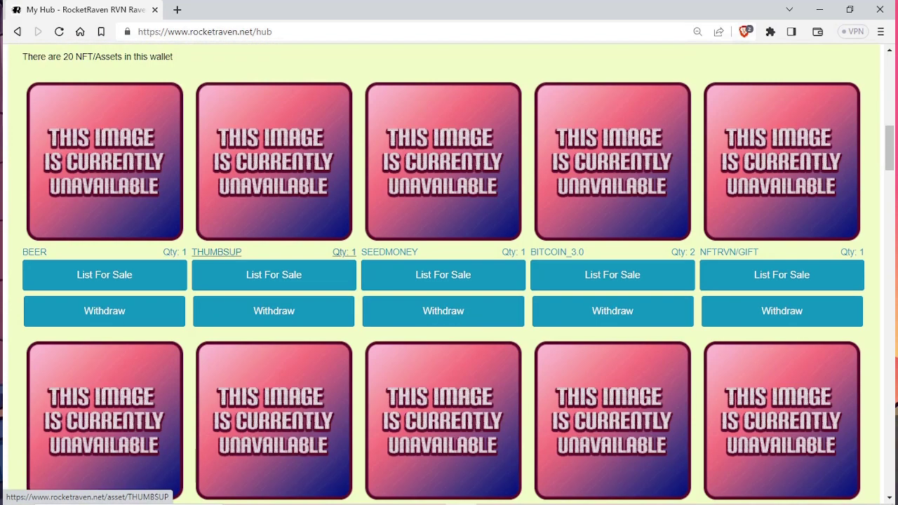
scroll(729, 421, "down", 1)
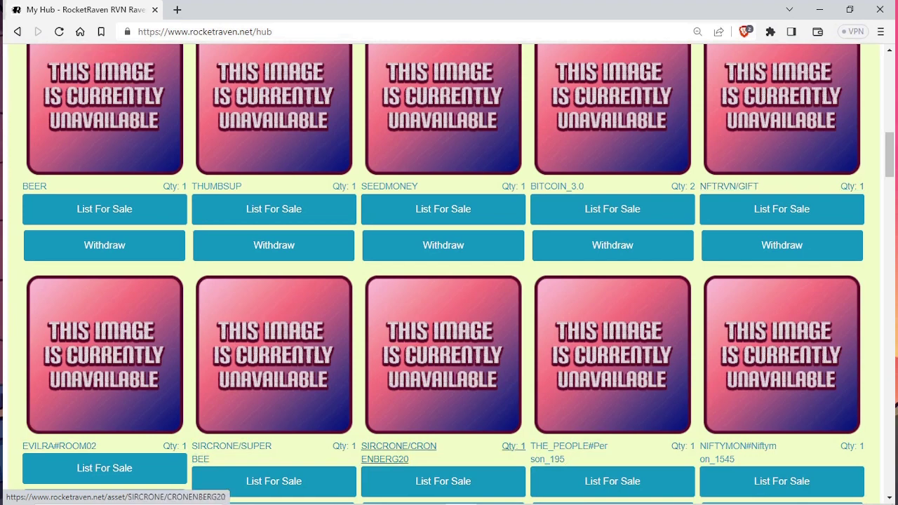
scroll(782, 246, "down", 3)
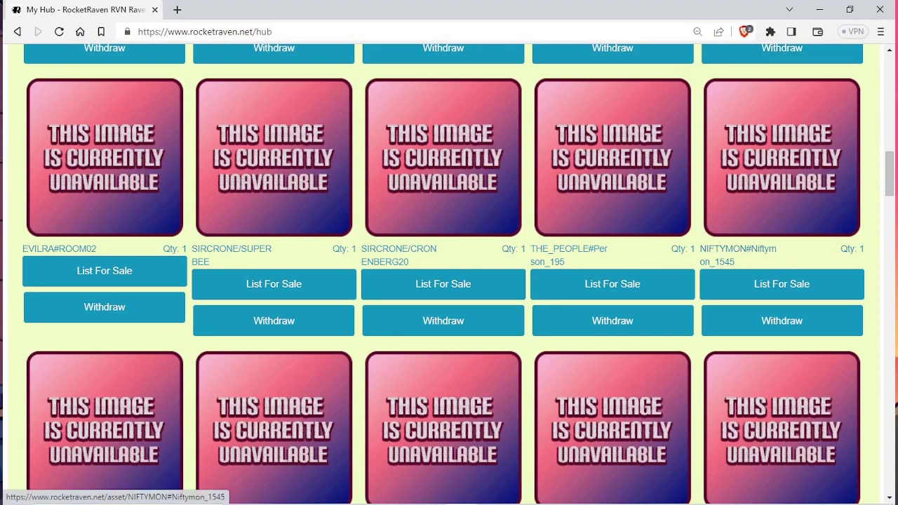
scroll(772, 252, "down", 1)
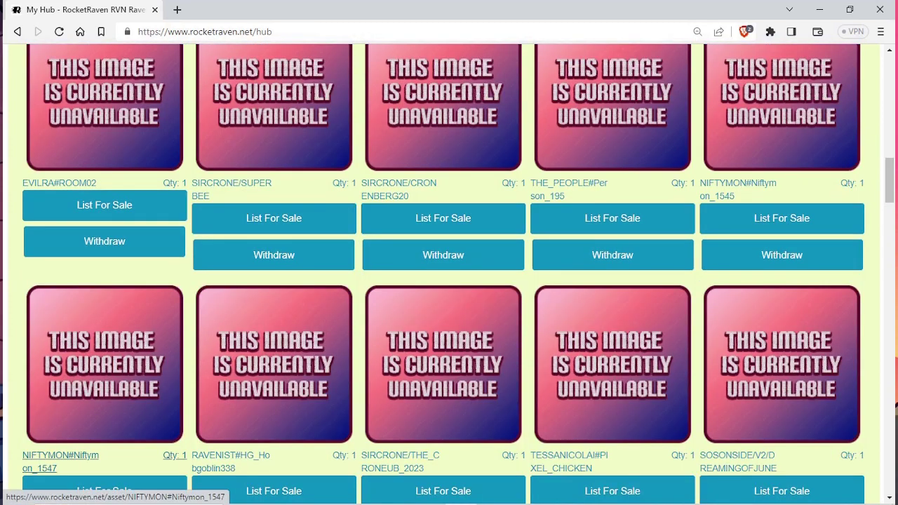
scroll(570, 464, "down", 5)
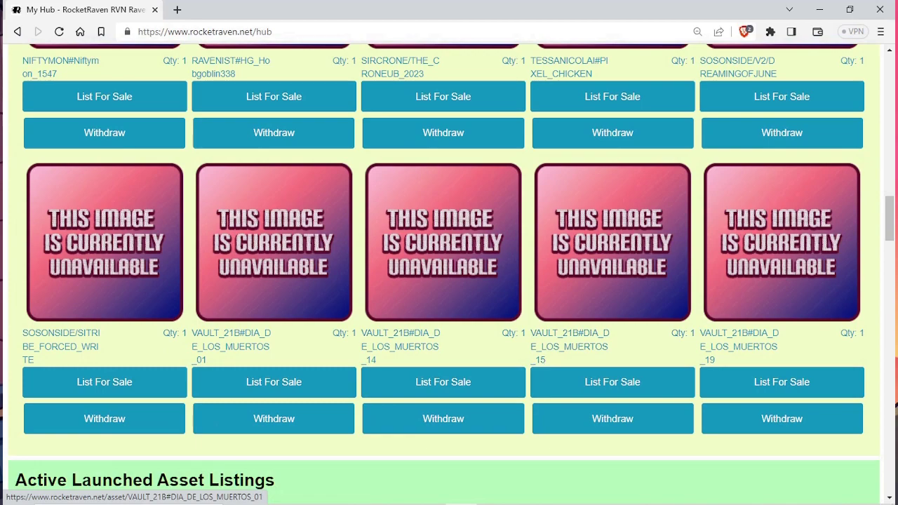
scroll(739, 347, "up", 5)
scroll(739, 348, "up", 15)
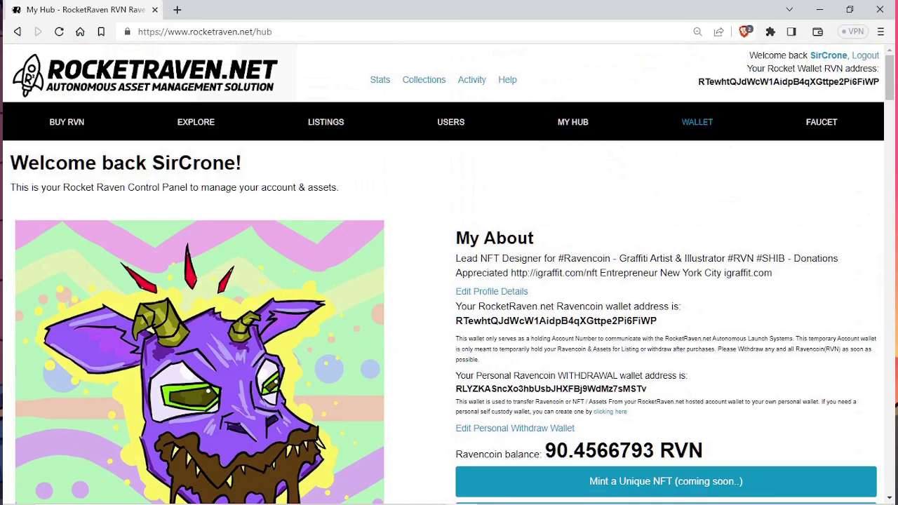
left_click(696, 121)
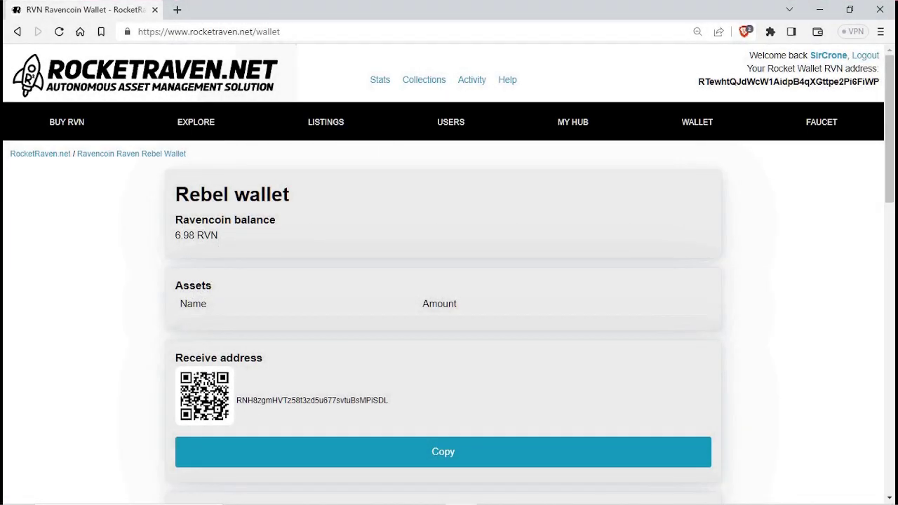
Step: Fill the send form with RVN, amount 5, and the hosted account's address as recipient
scroll(450, 281, "down", 4)
left_click(442, 323)
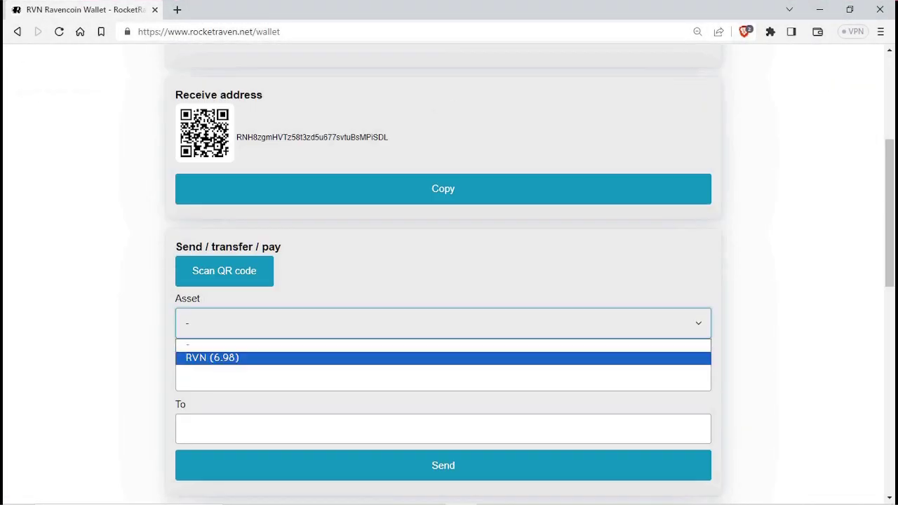
left_click(211, 357)
left_click(442, 376)
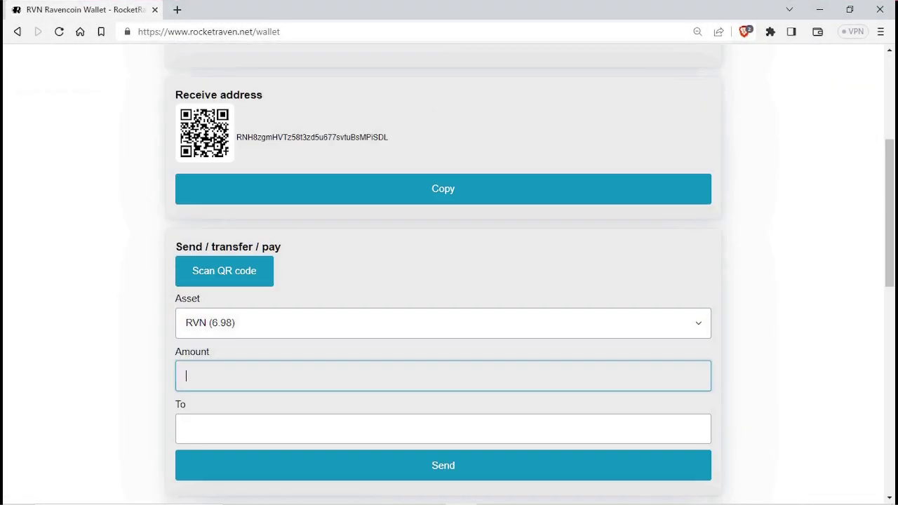
type("5")
type("RTewhtQJdWcW1AidpB4qXGttpe2Pi6FiWP")
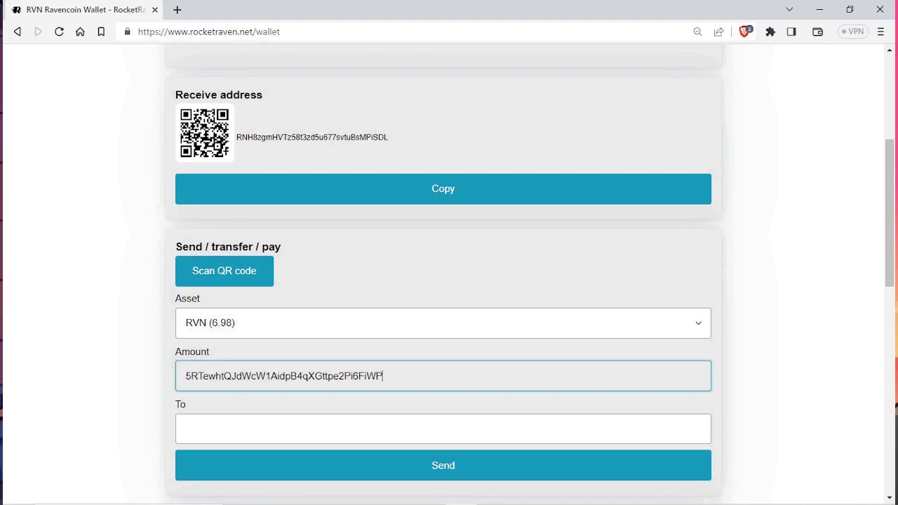
key("ctrl+z")
left_click(443, 429)
left_click(330, 466)
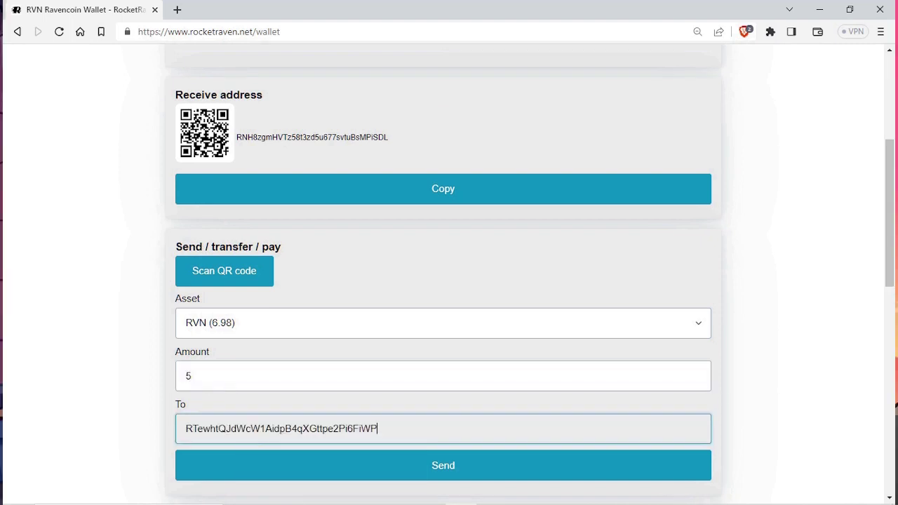
Step: Send the 5 RVN, confirm, and dismiss the Success alert
left_click(330, 466)
left_click(514, 119)
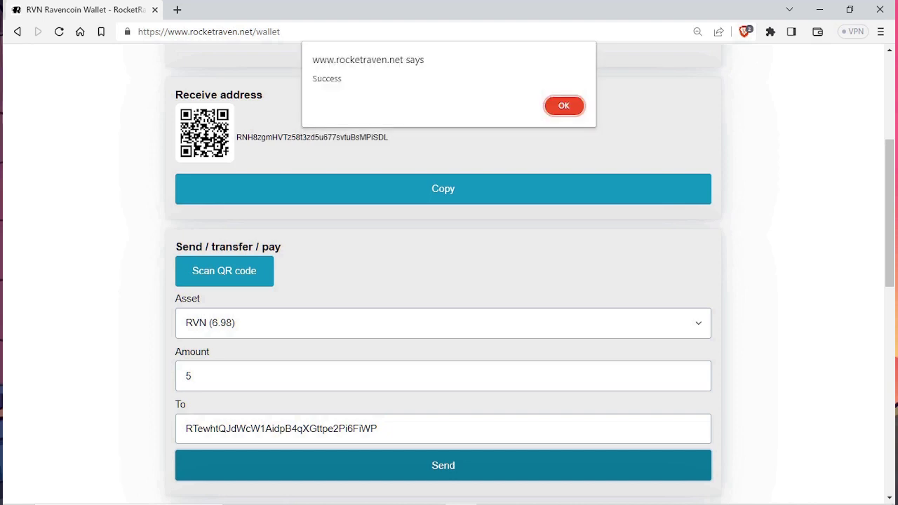
left_click(565, 105)
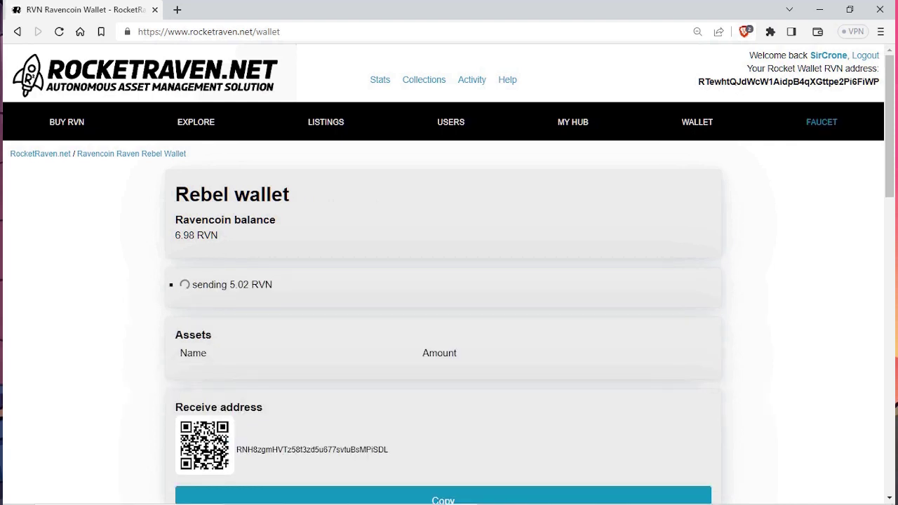
Step: Open My Hub and scroll to the NIFTYMON#Niftymon_1296 card (Qty 1) in the hosted wallet
left_click(829, 56)
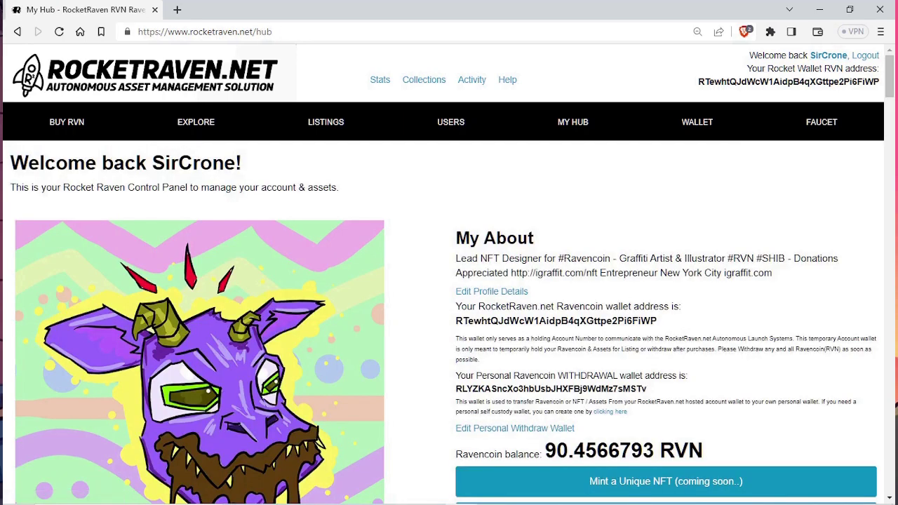
scroll(450, 273, "down", 5)
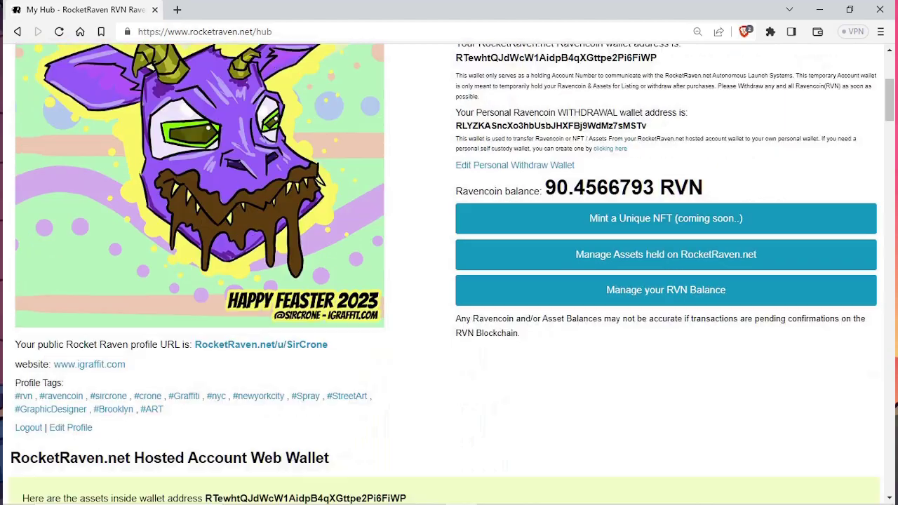
scroll(422, 318, "down", 5)
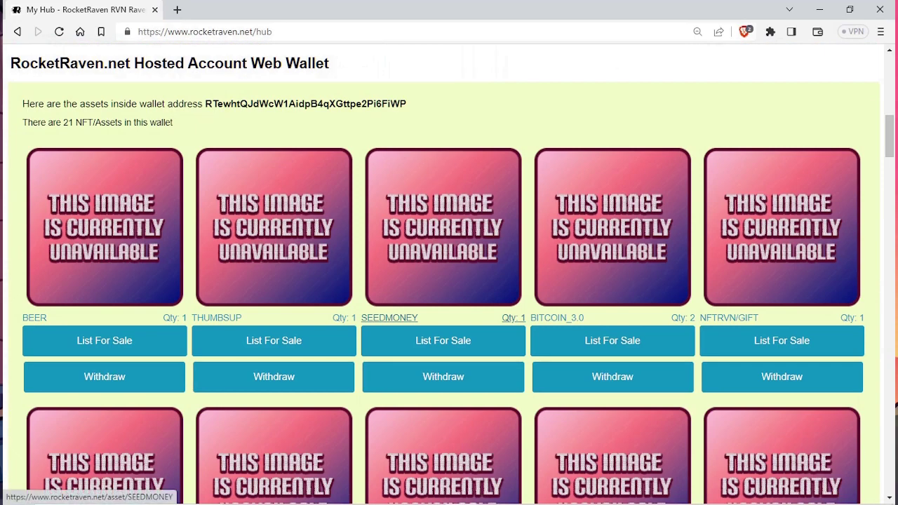
scroll(389, 318, "down", 3)
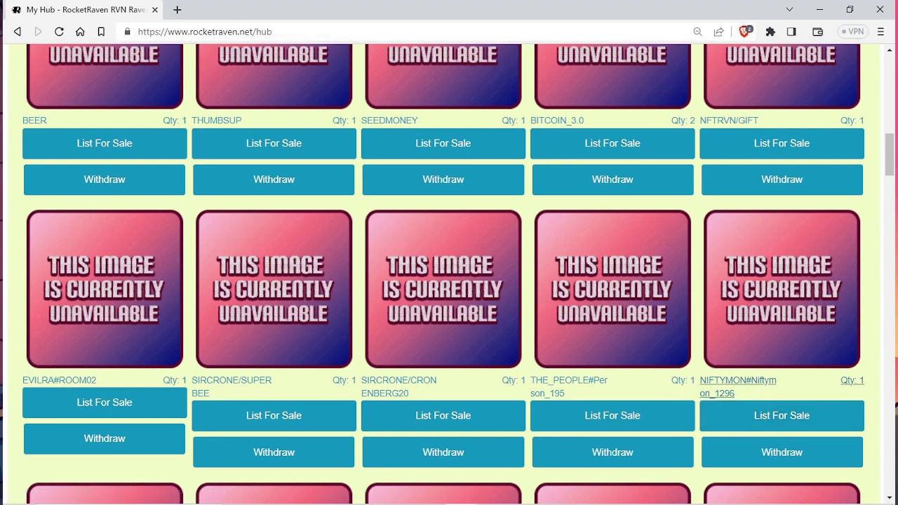
scroll(782, 351, "down", 1)
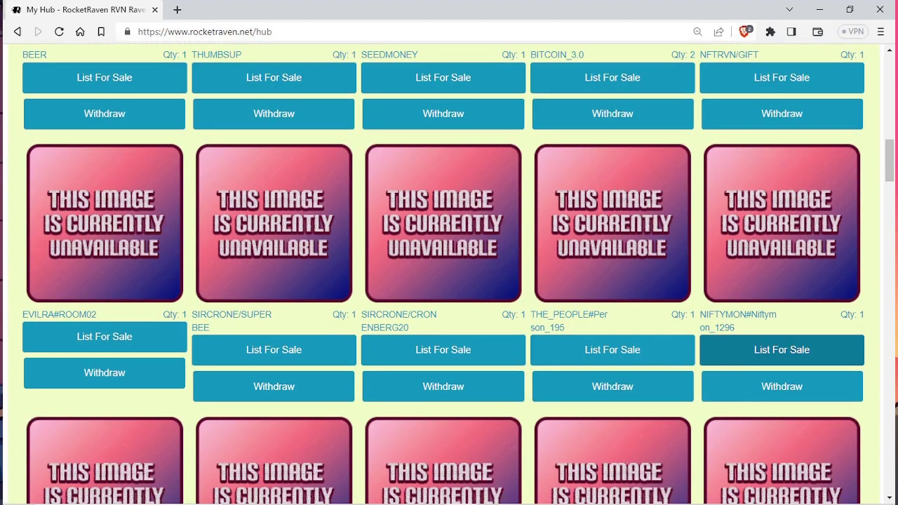
Step: Start a sale listing for NIFTYMON#Niftymon_1296 and paste the example IPFS hash as its image
left_click(782, 350)
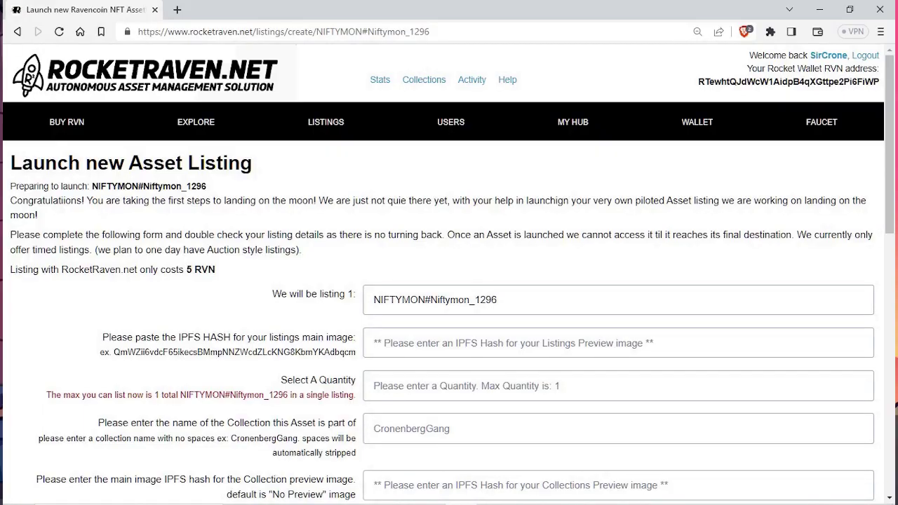
scroll(449, 281, "down", 2)
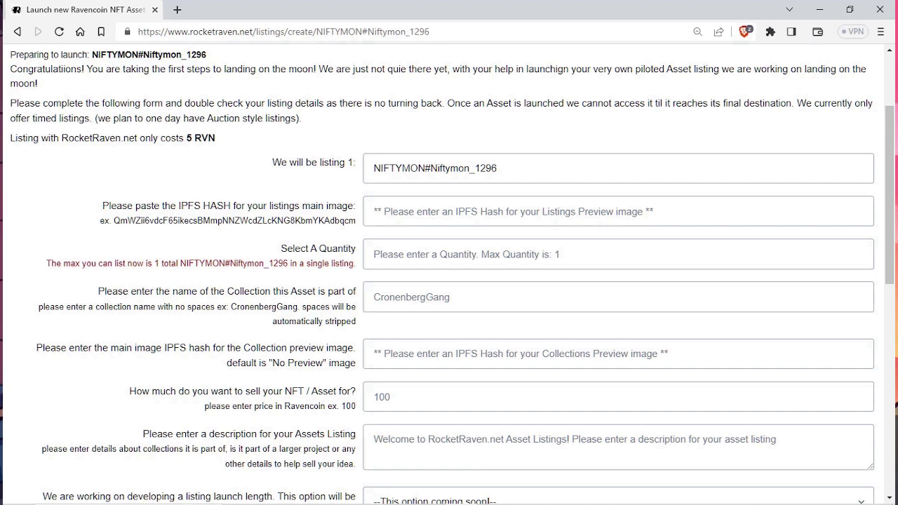
left_click_drag(114, 221, 357, 221)
right_click(336, 221)
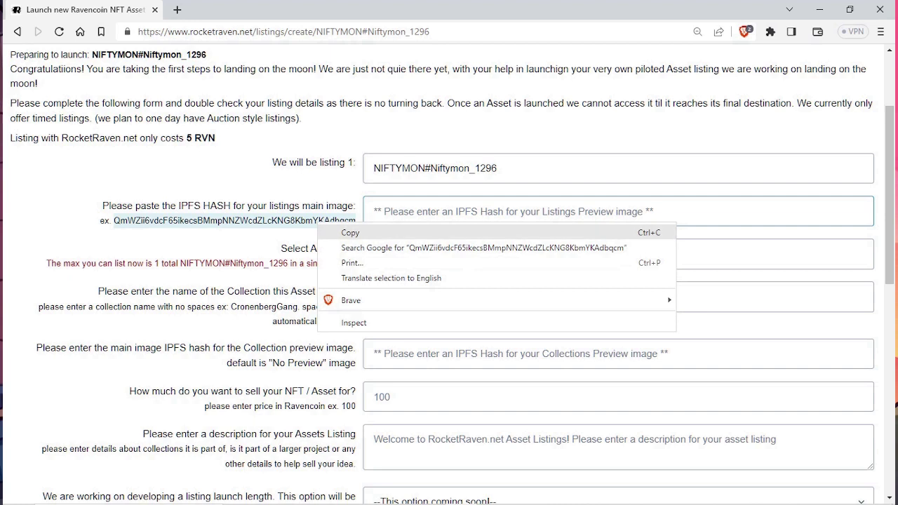
left_click(351, 232)
left_click(374, 211)
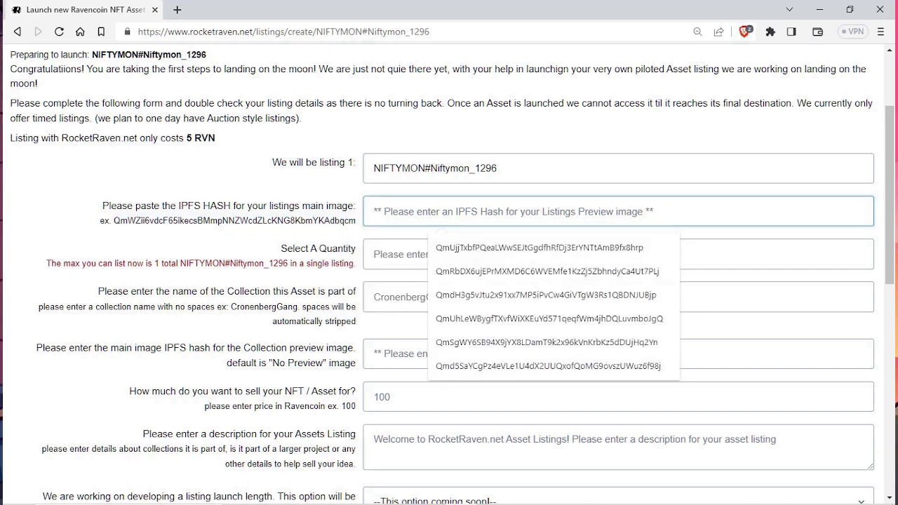
key("ctrl+v")
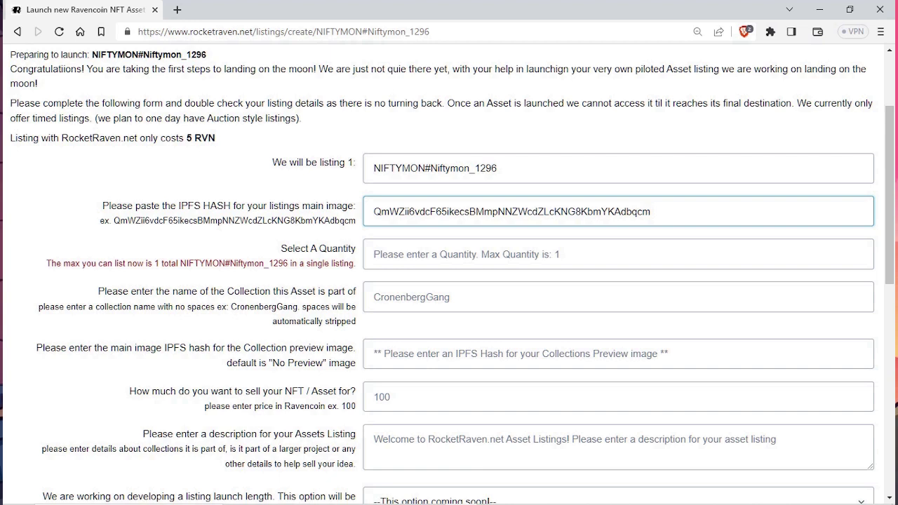
Step: Set the listing quantity to 1 and move into the Collection name field
left_click(374, 254)
type("1")
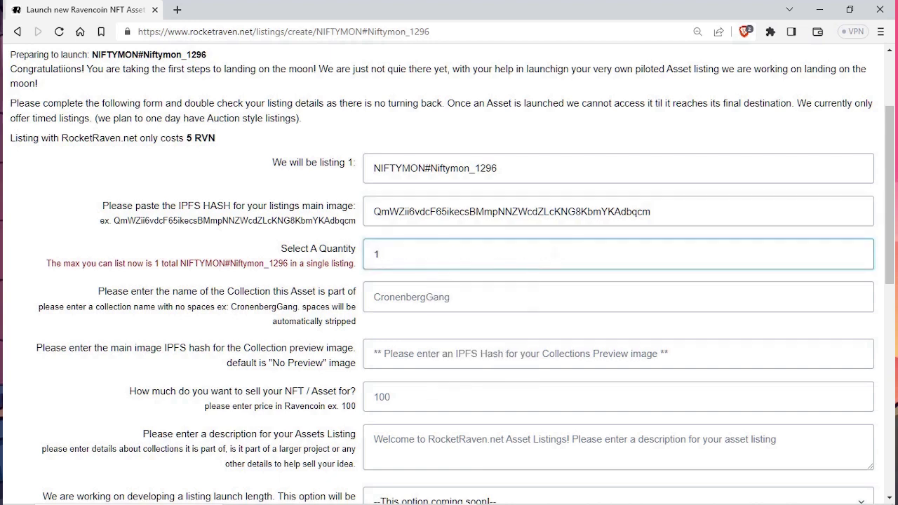
left_click(435, 296)
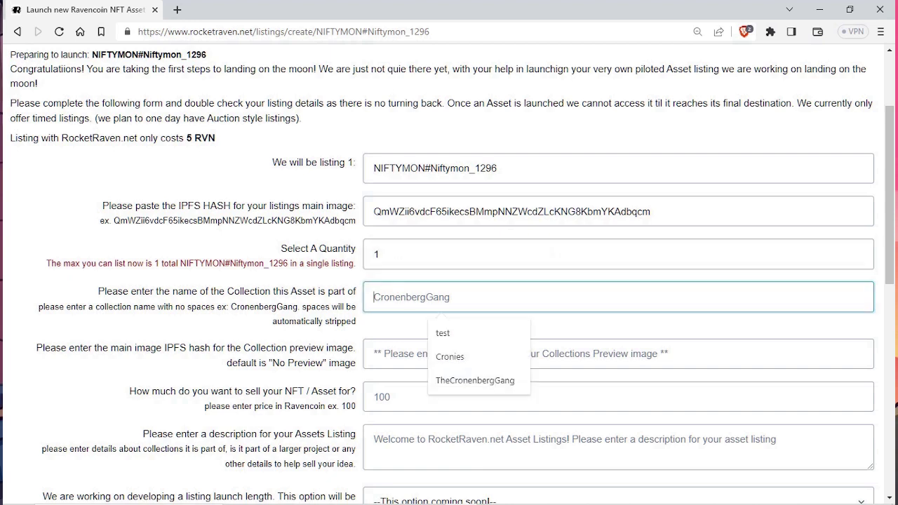
key("Escape")
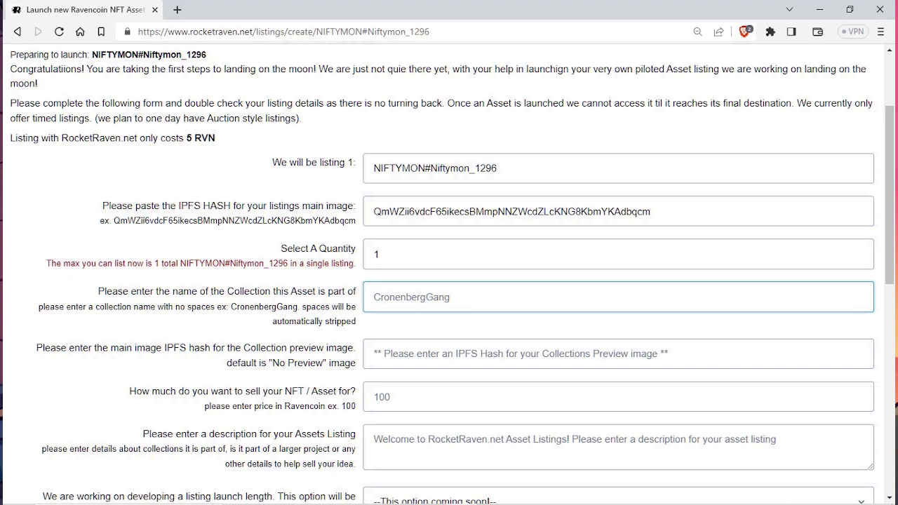
key("Down")
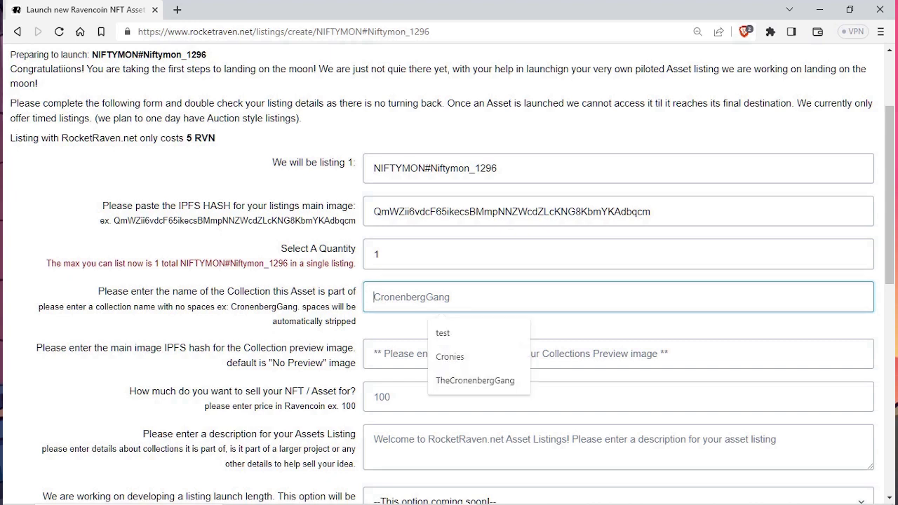
left_click_drag(266, 292, 264, 307)
left_click(449, 298)
Step: Leave the collection fields empty and set the asking price to 150 RVN
key("Escape")
scroll(449, 281, "down", 1)
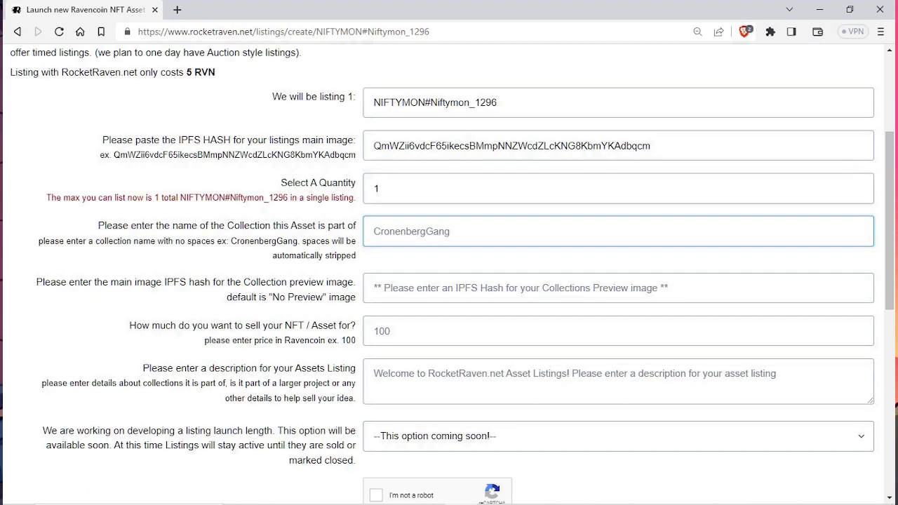
scroll(450, 281, "down", 1)
left_click(617, 221)
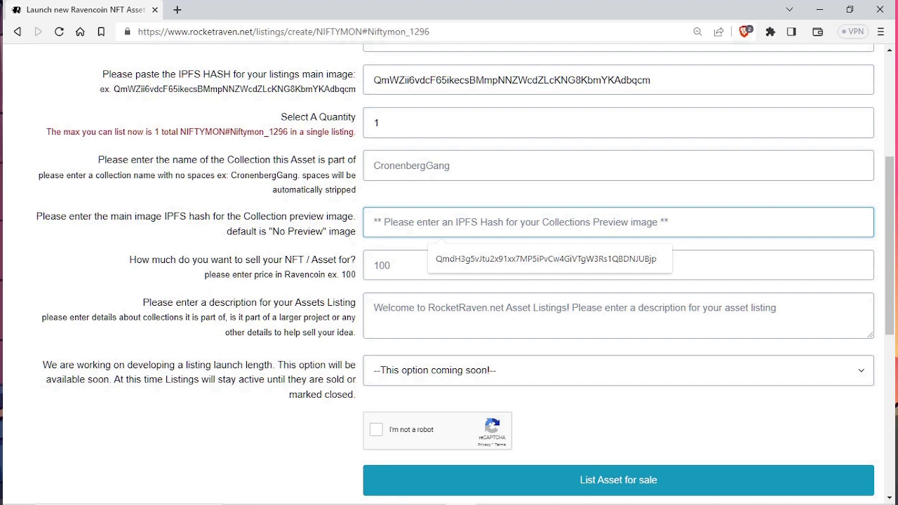
left_click(617, 166)
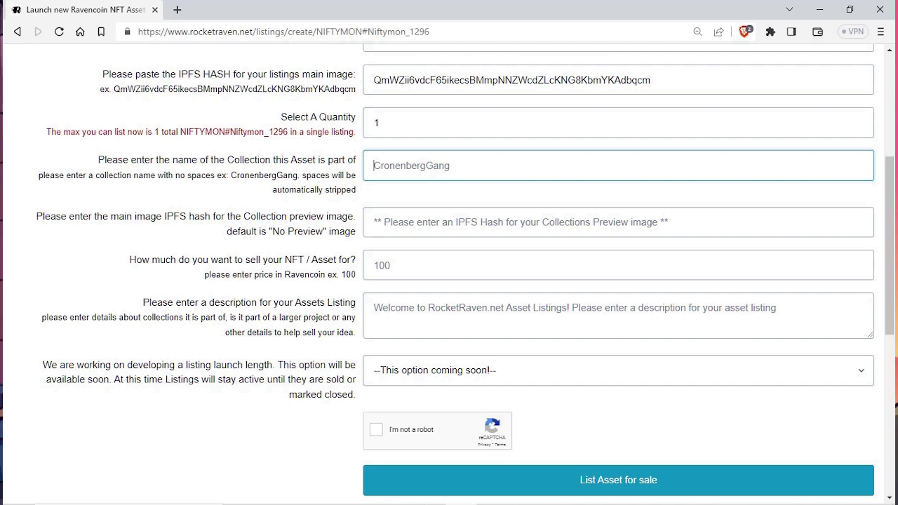
scroll(449, 274, "up", 1)
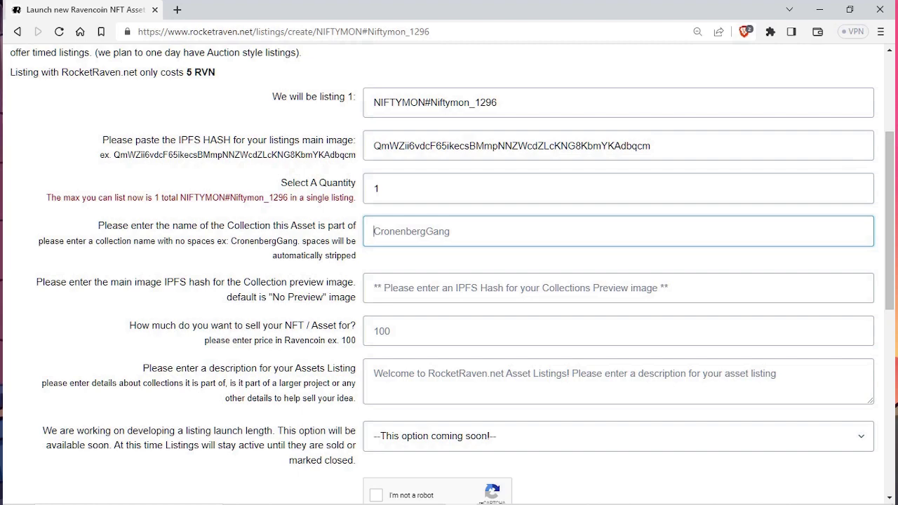
scroll(449, 280, "down", 1)
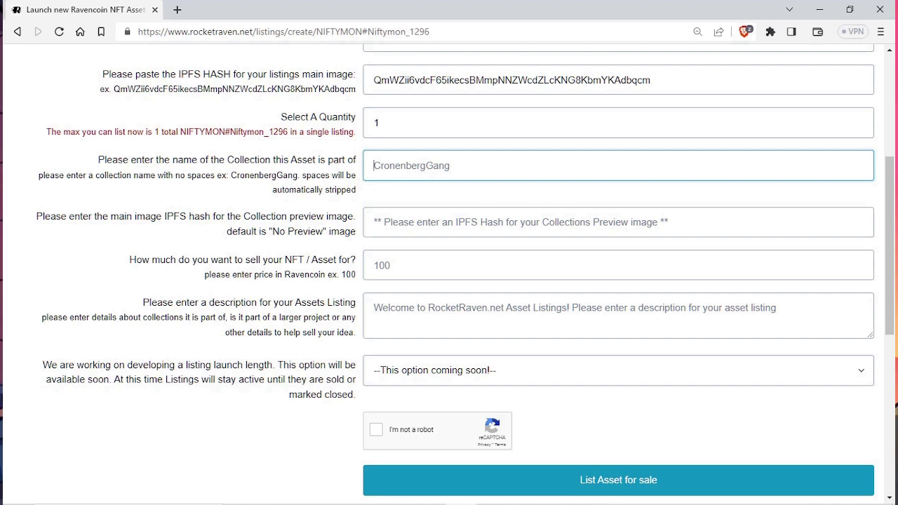
left_click(441, 265)
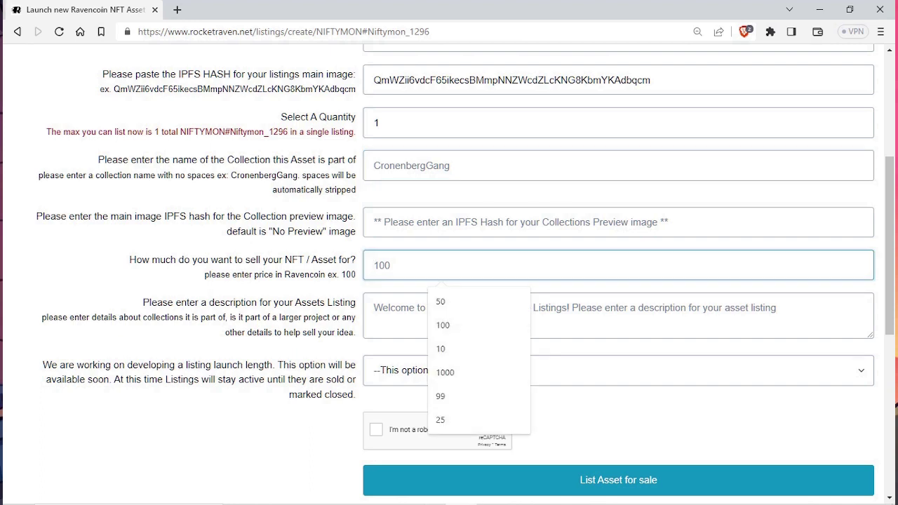
type("150")
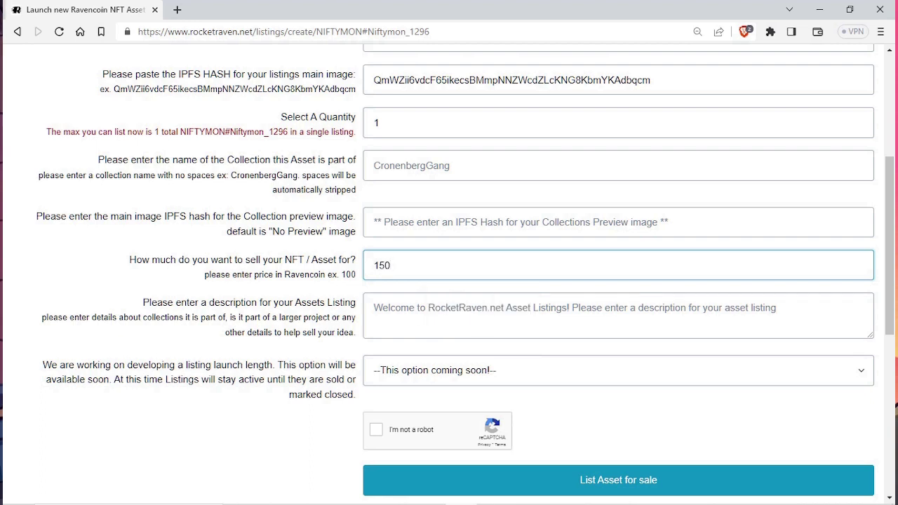
Step: Add the description 'Niftymon_1296 DABRA with Berzerk 4/1' and keep the default launch length
left_click(374, 308)
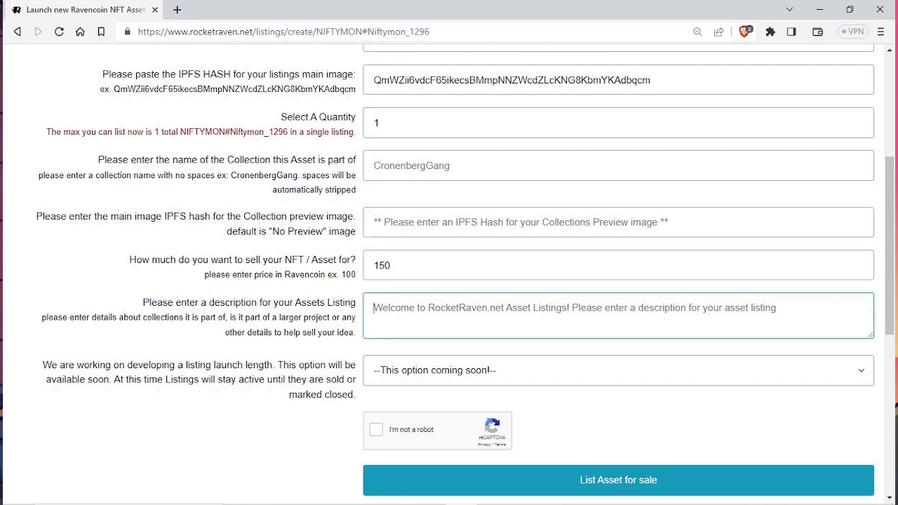
type("Ni")
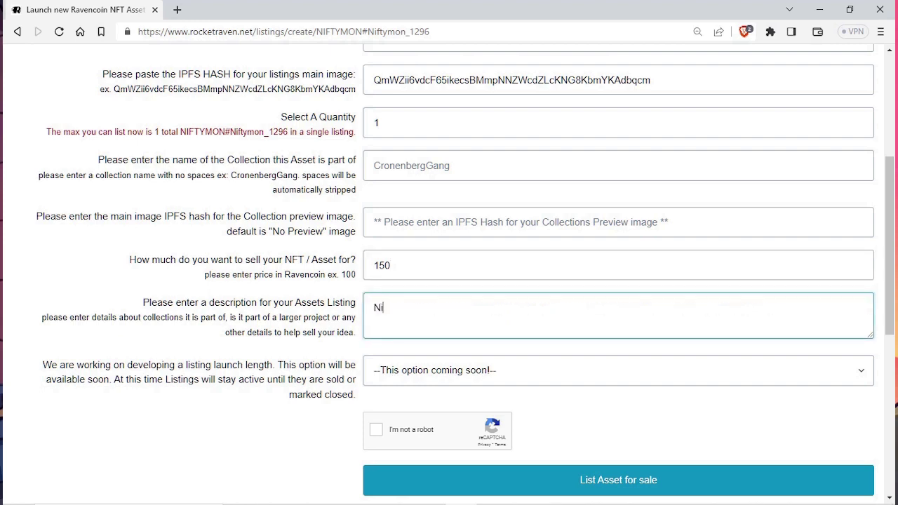
type("ftymon_1296")
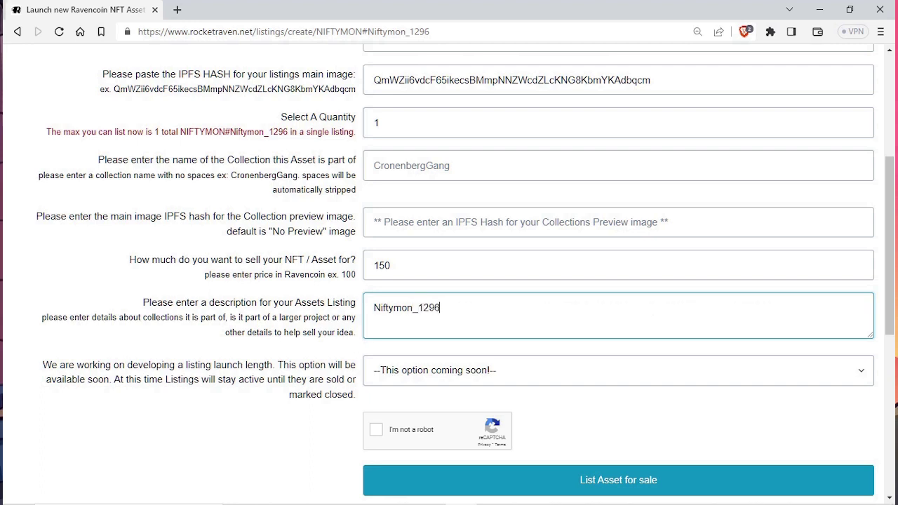
type(" DABRA with")
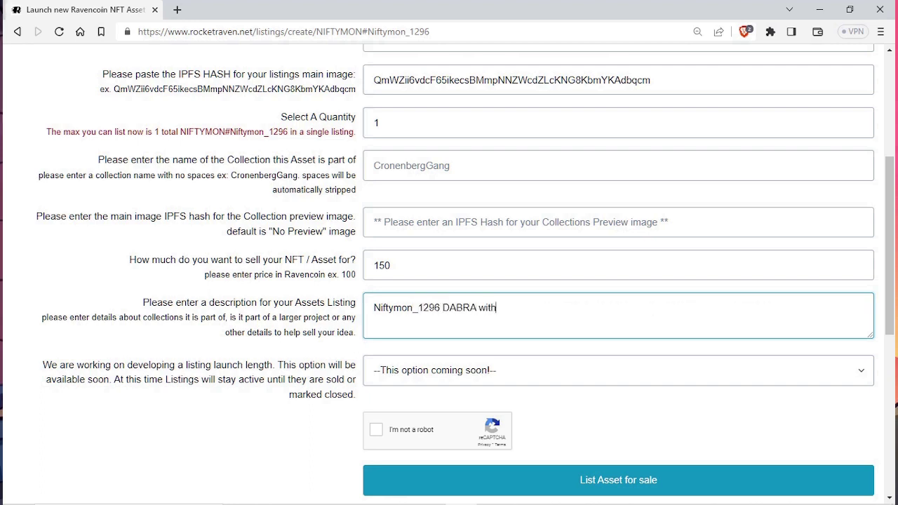
type(" Berzerk 4/1")
left_click(618, 369)
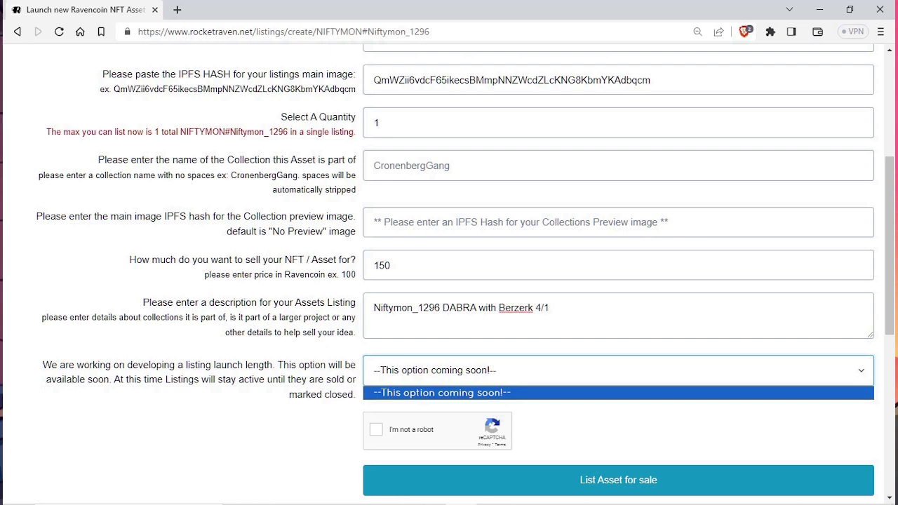
key("Escape")
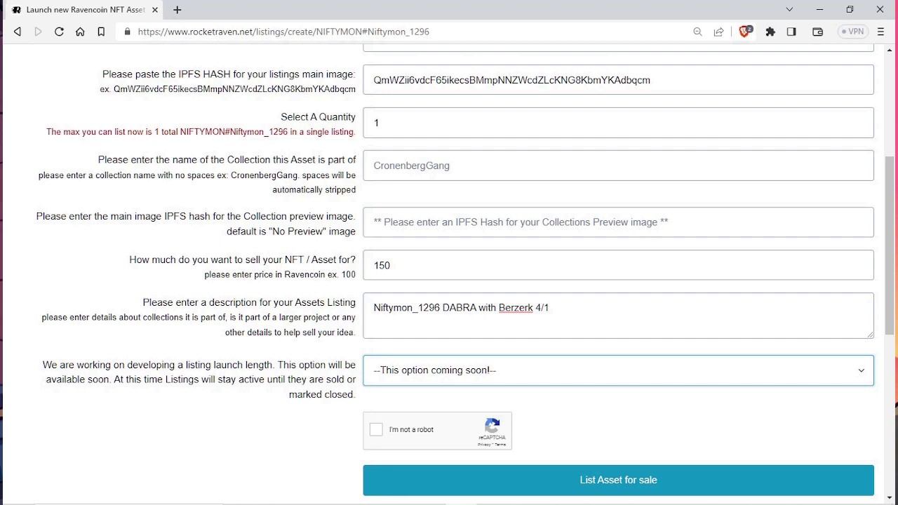
Step: Solve the robot check by marking the eight bus squares, then list the asset for sale
key("Tab")
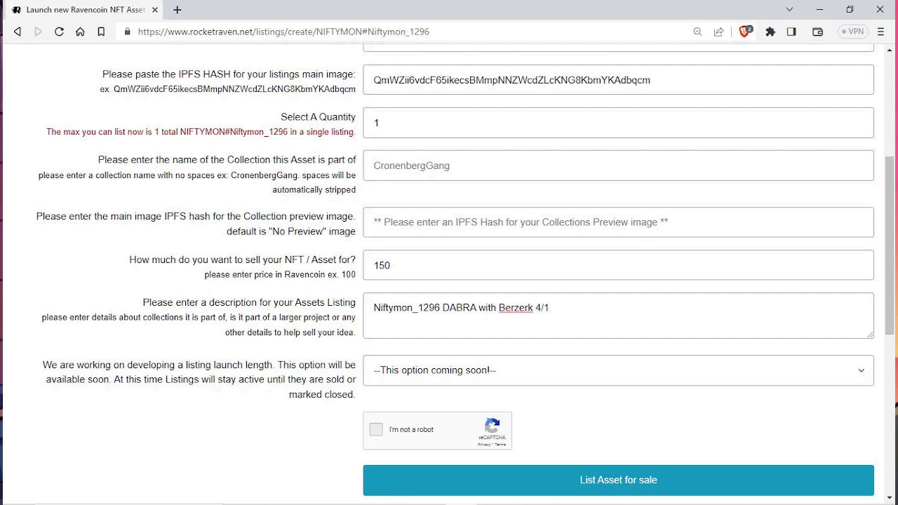
key("space")
left_click(417, 346)
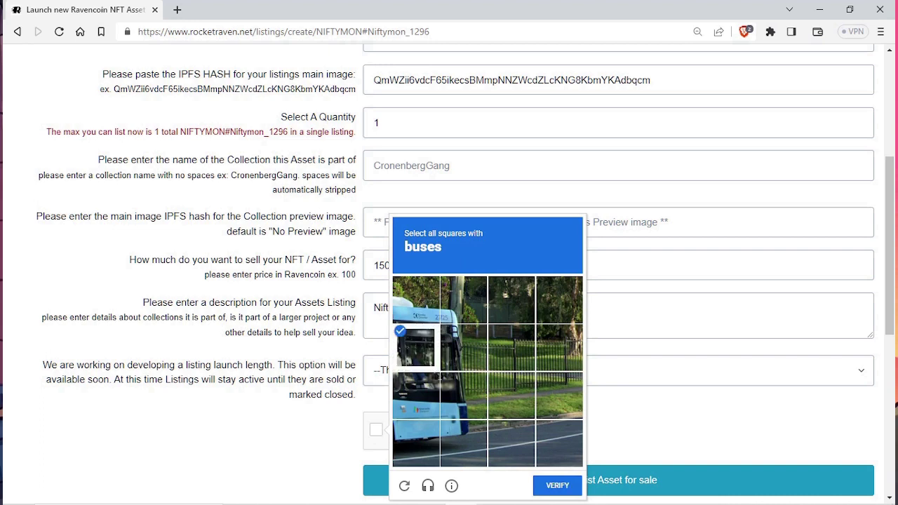
left_click(416, 395)
left_click(416, 443)
left_click(464, 442)
left_click(464, 395)
left_click(464, 347)
left_click(464, 300)
left_click(417, 299)
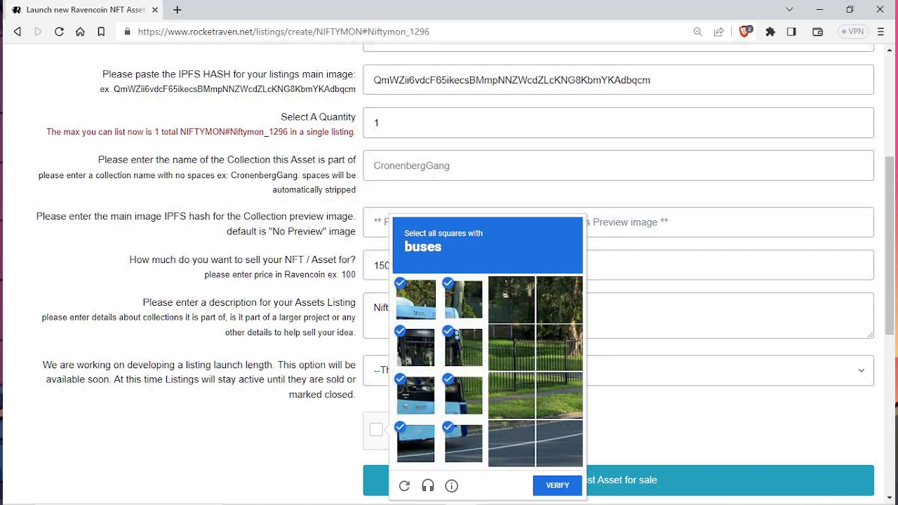
left_click(558, 486)
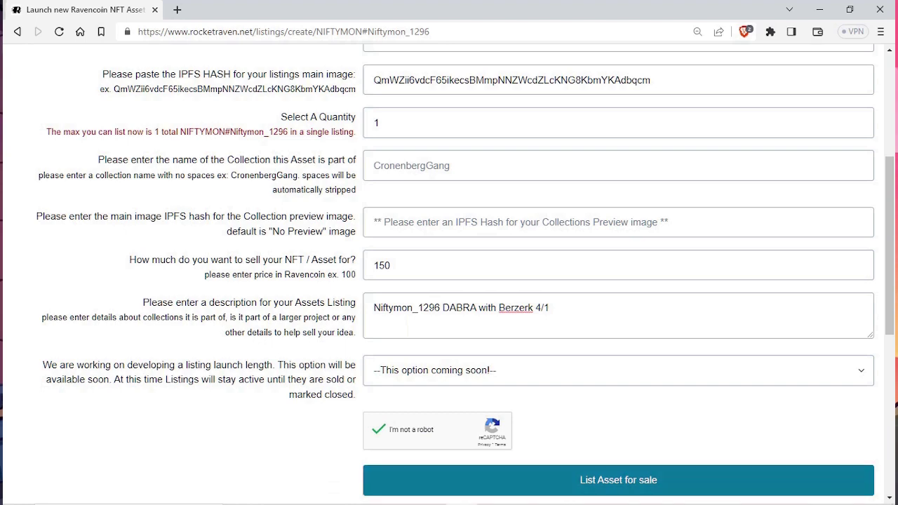
left_click(619, 480)
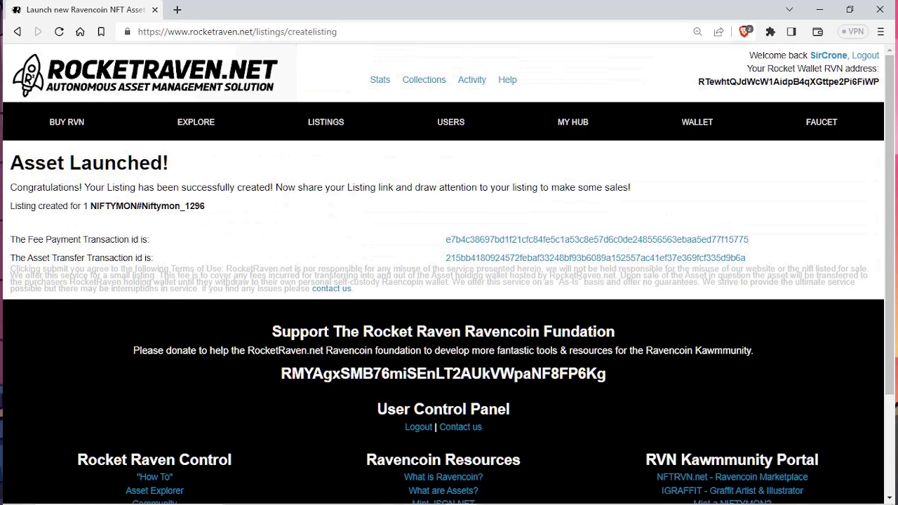
Step: Open Active Listings and scroll to find NIFTYMON#Niftymon_1296 first in the grid
left_click_drag(10, 163, 170, 163)
left_click(170, 163)
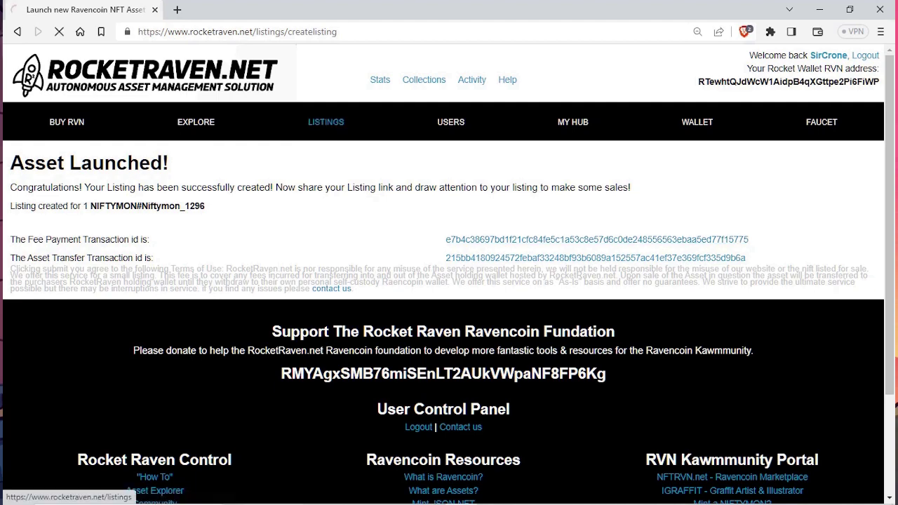
scroll(100, 435, "down", 2)
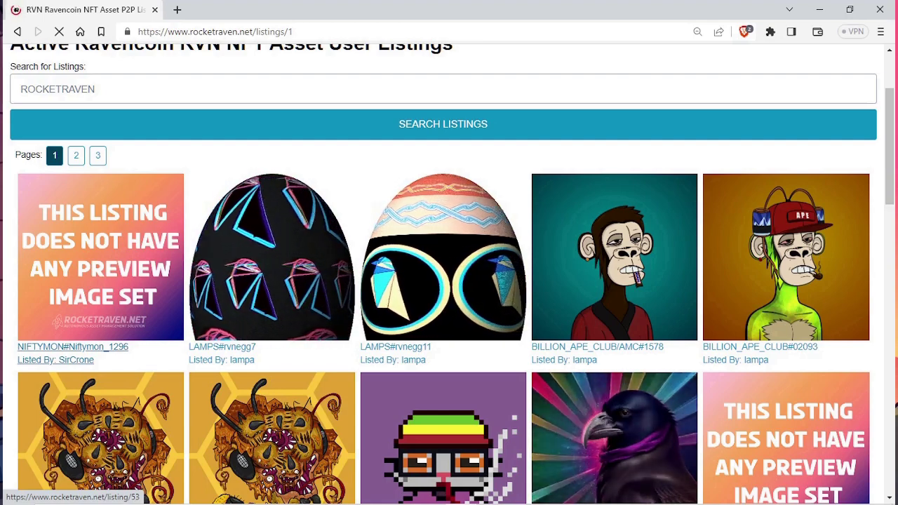
Step: Open the NIFTYMON#Niftymon_1296 listing and its asset details page
left_click(73, 347)
scroll(73, 347, "down", 3)
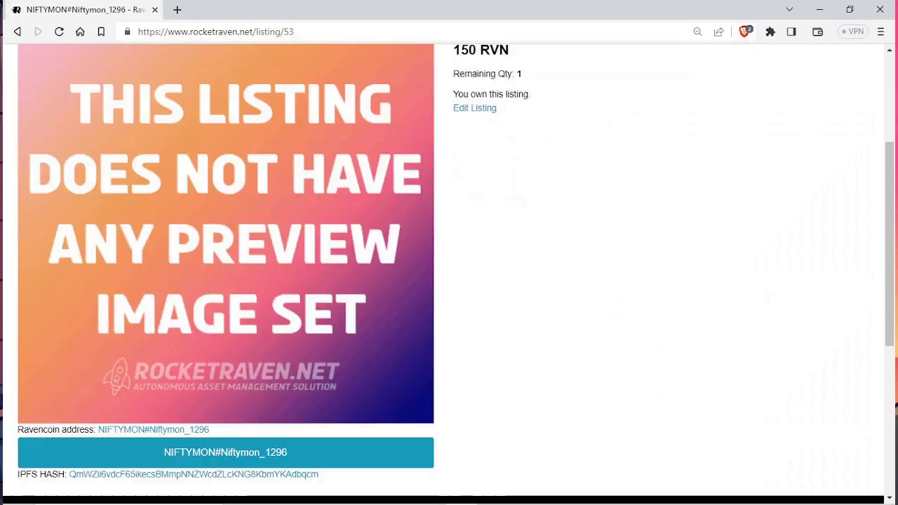
scroll(449, 270, "up", 1)
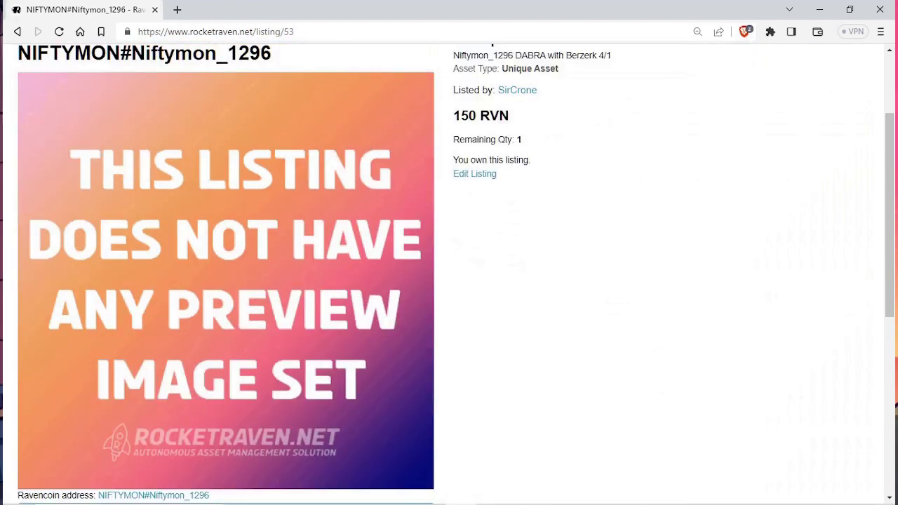
scroll(449, 270, "down", 2)
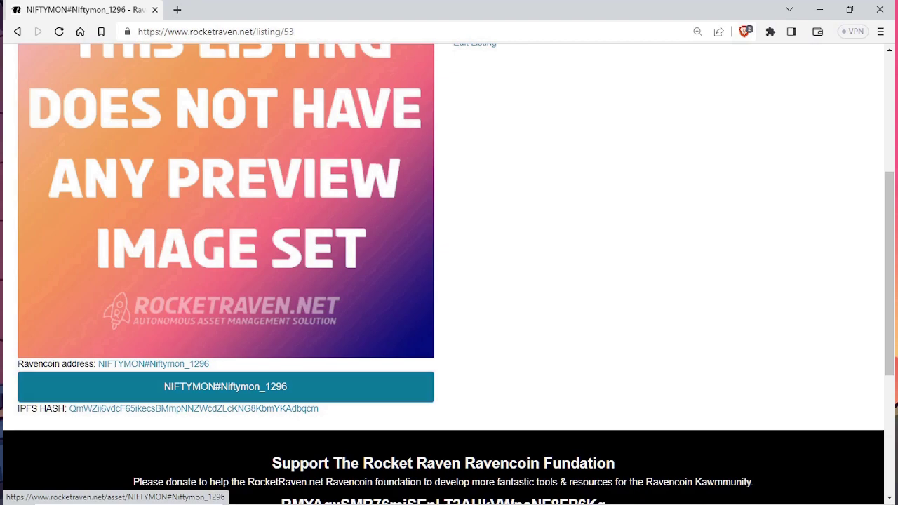
left_click(225, 386)
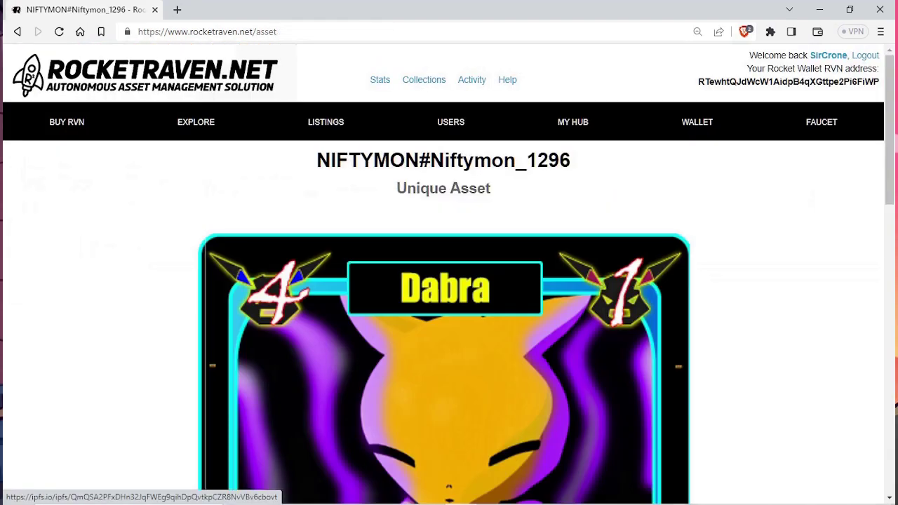
Step: Copy the asset's IPFS hash and return to the active listings
scroll(225, 387, "down", 3)
scroll(443, 273, "down", 8)
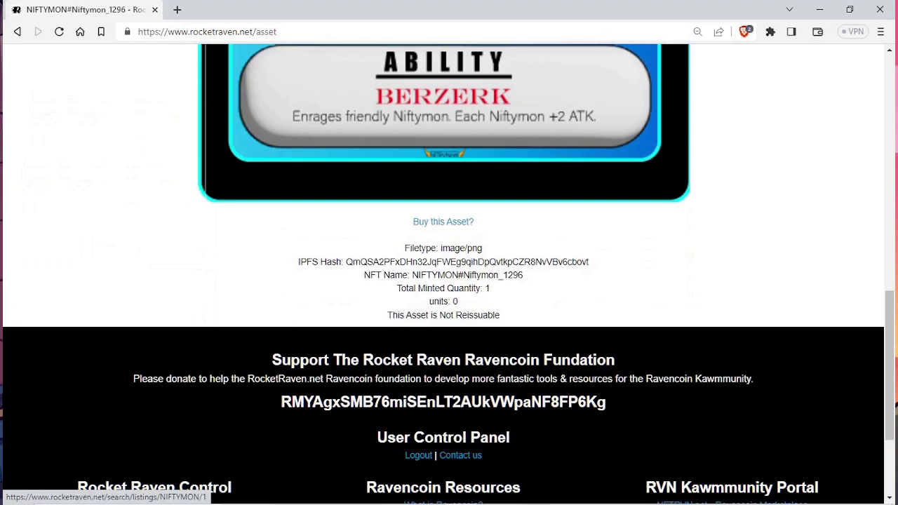
double_click(447, 263)
right_click(447, 262)
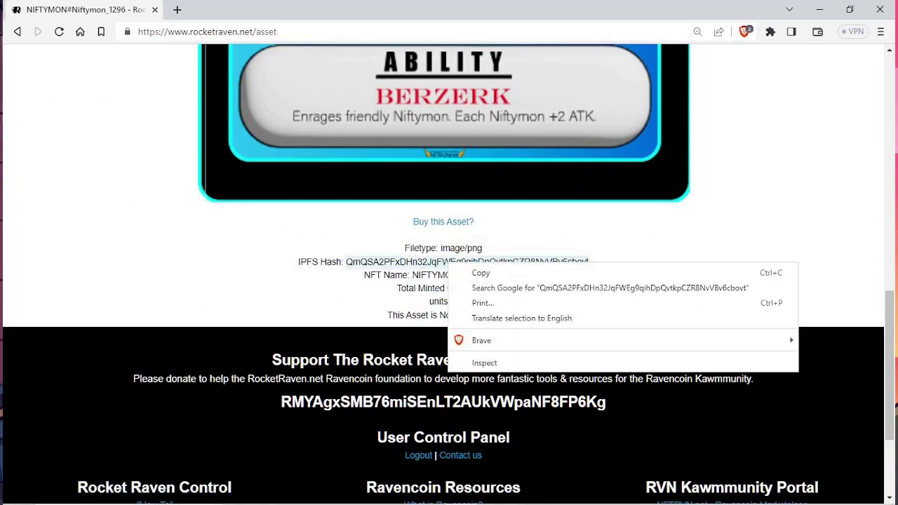
left_click(481, 273)
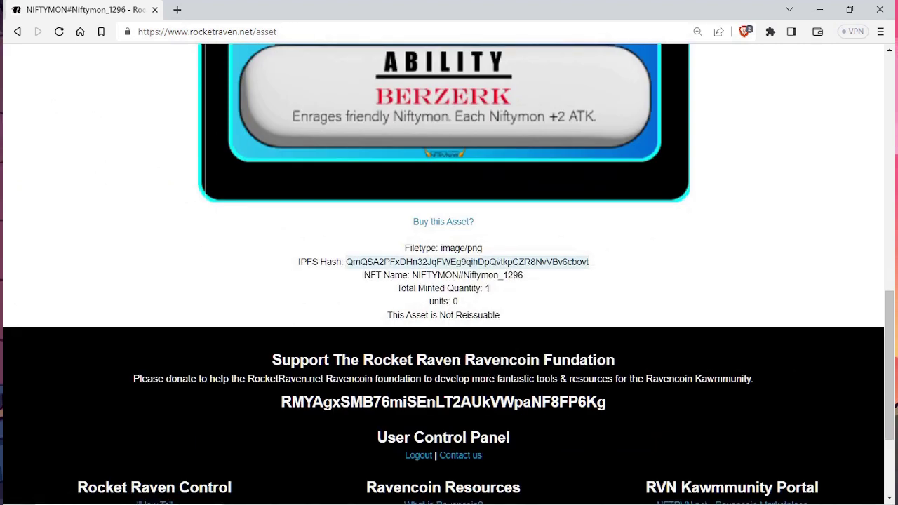
scroll(444, 281, "up", 10)
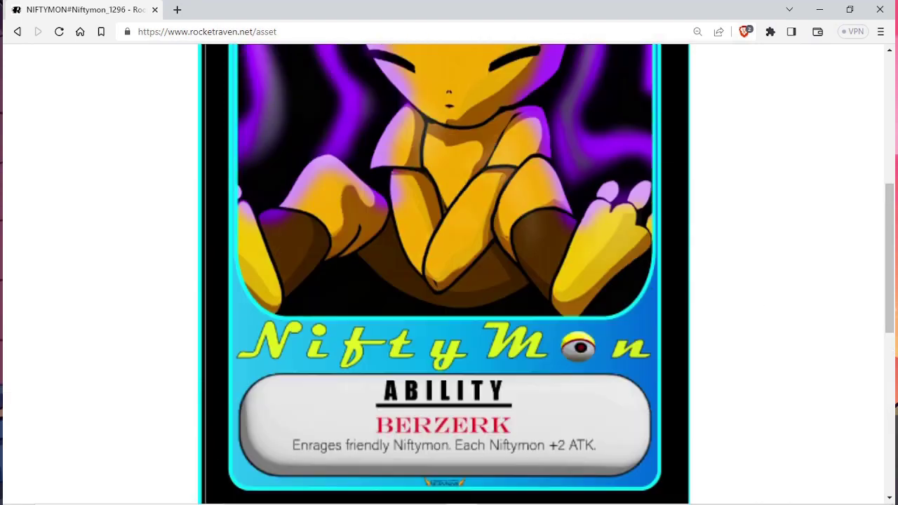
left_click(326, 122)
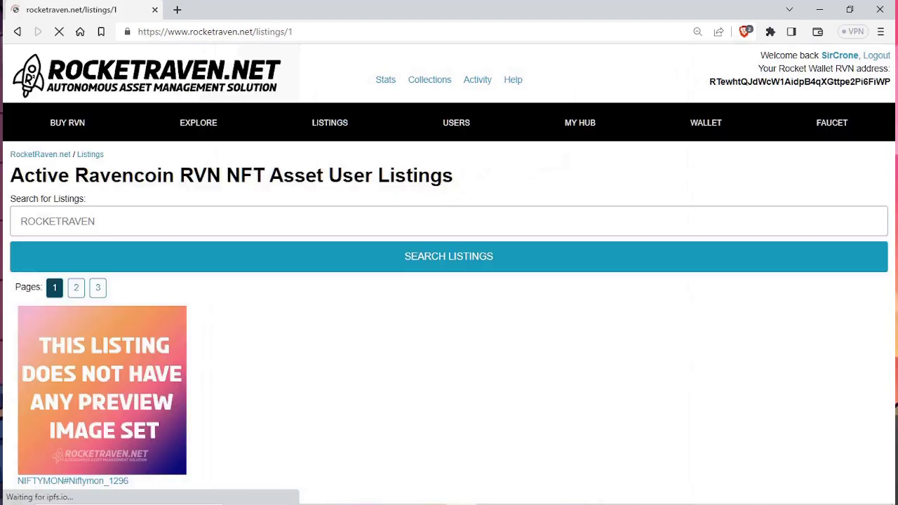